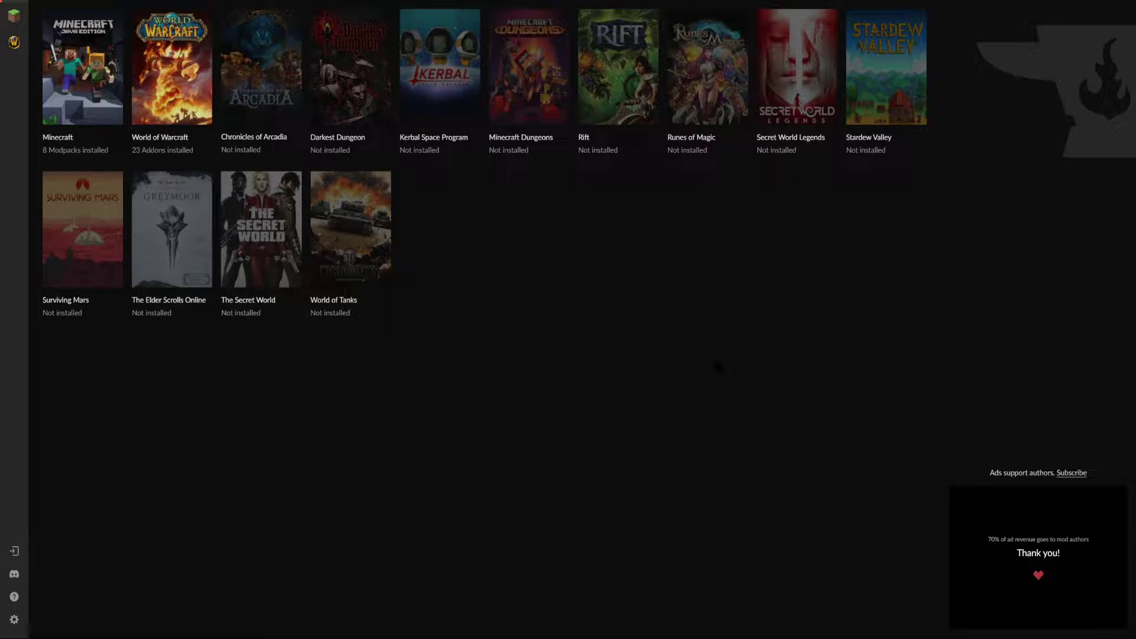
- Switch from CurseForge to the Chrome window showing the 'overwolf curseforge' Google results
{"action": "key", "text": "alt+Tab"}
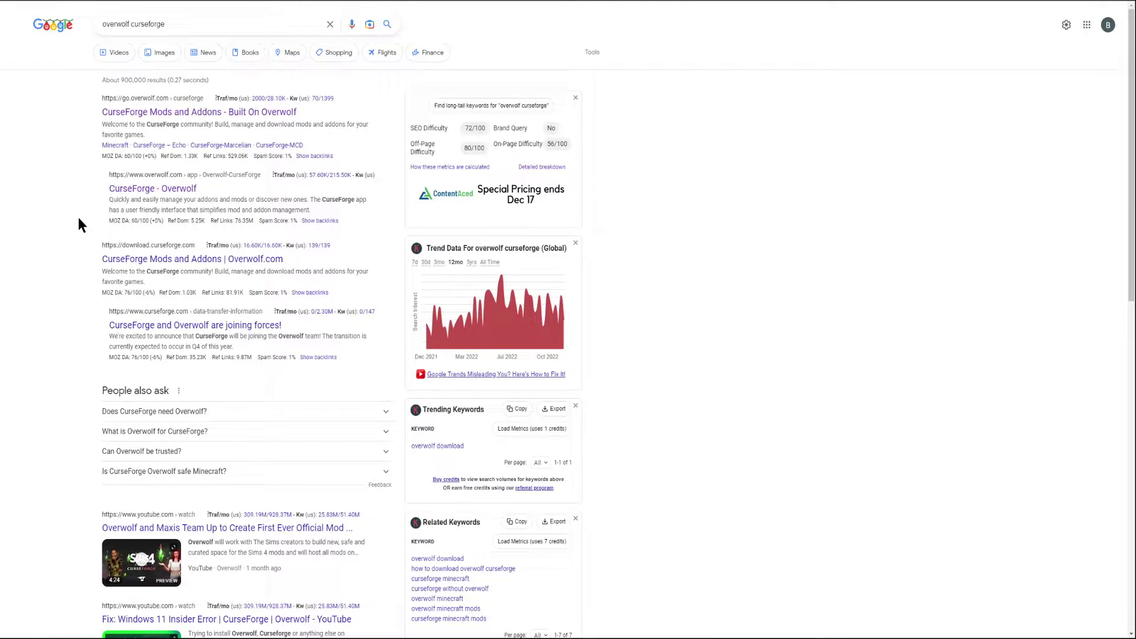
- Select the 'overwolf curseforge' search query, then clear the selection
{"action": "left_click_drag", "start_coordinate": [189, 25], "coordinate": [46, 25]}
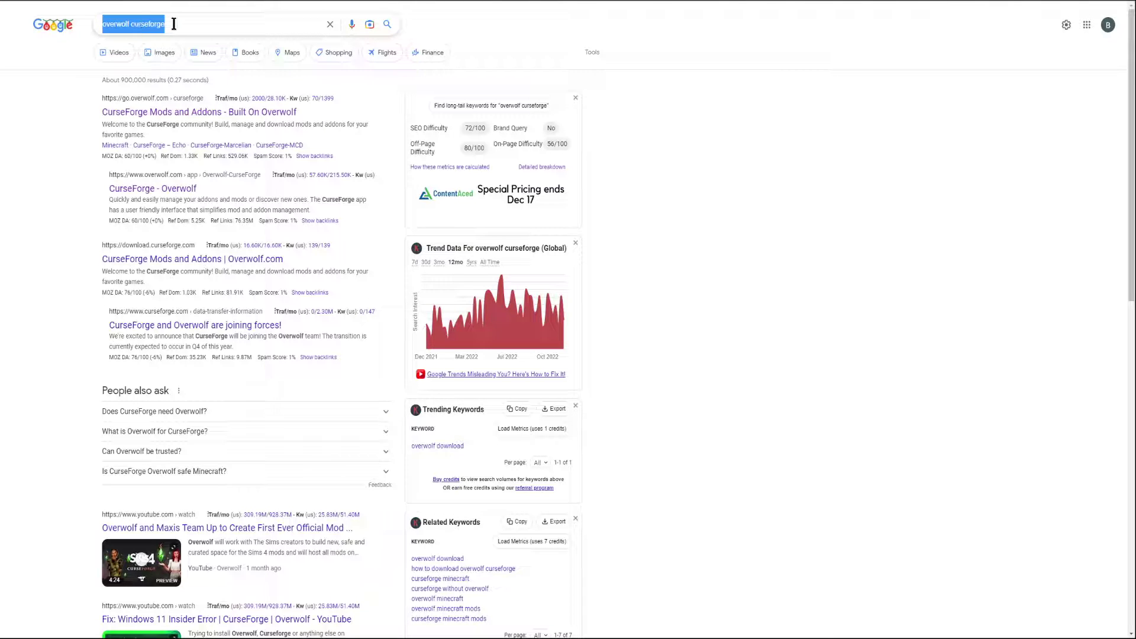
{"action": "left_click", "coordinate": [65, 156]}
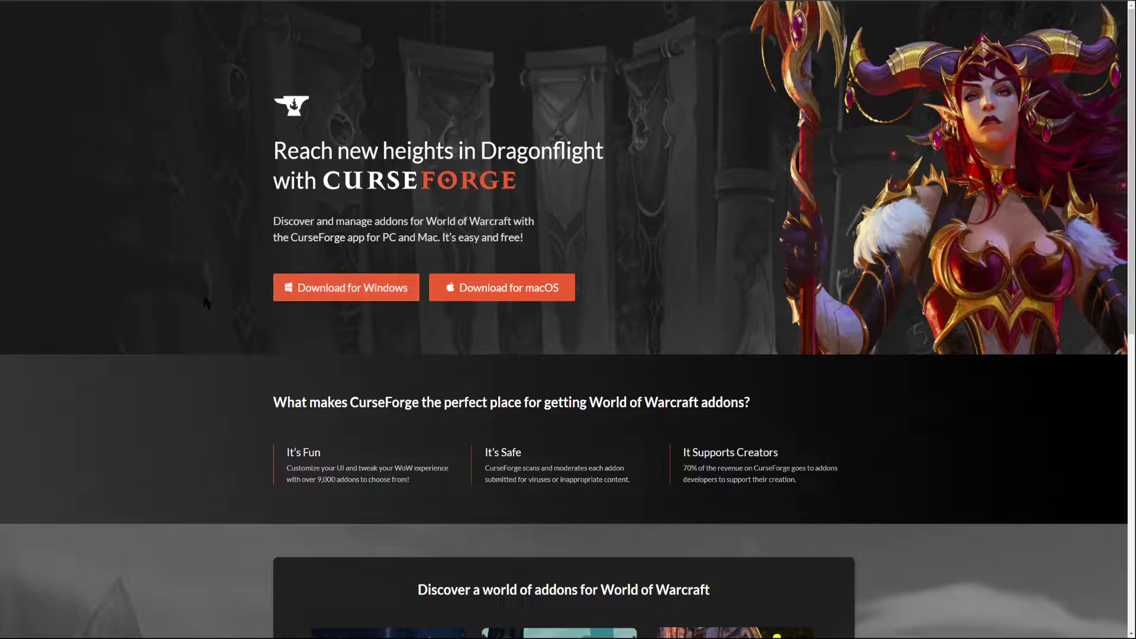
- Try the macOS download and cancel its save, then start the Windows download instead
{"action": "triple_click", "coordinate": [343, 296]}
{"action": "left_click", "coordinate": [347, 288]}
{"action": "left_click", "coordinate": [496, 293]}
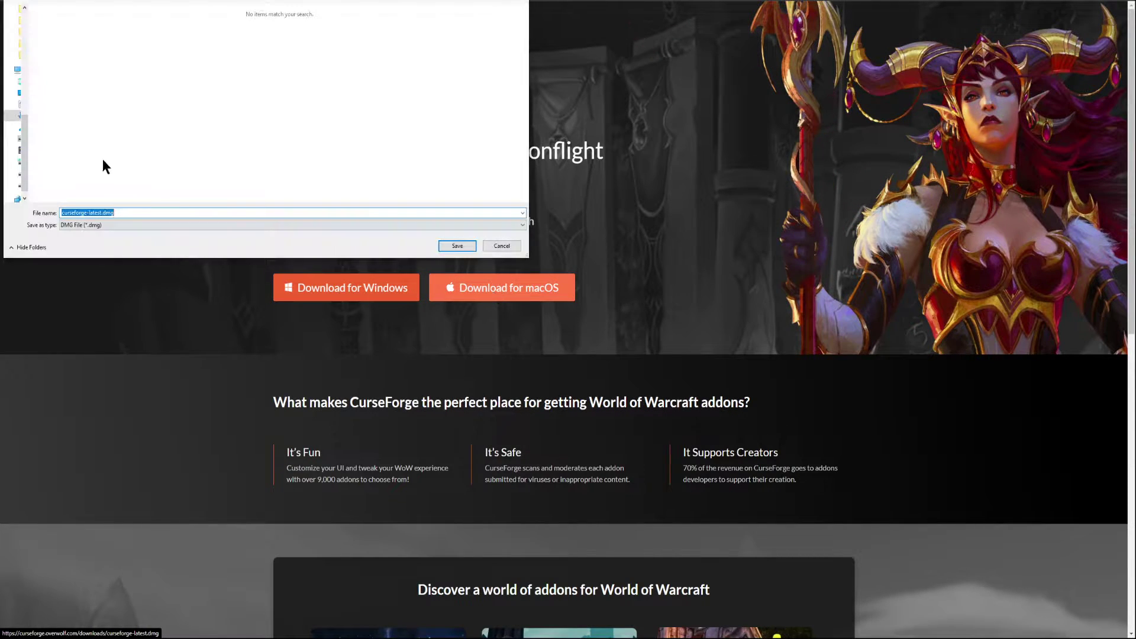
{"action": "left_click", "coordinate": [504, 245]}
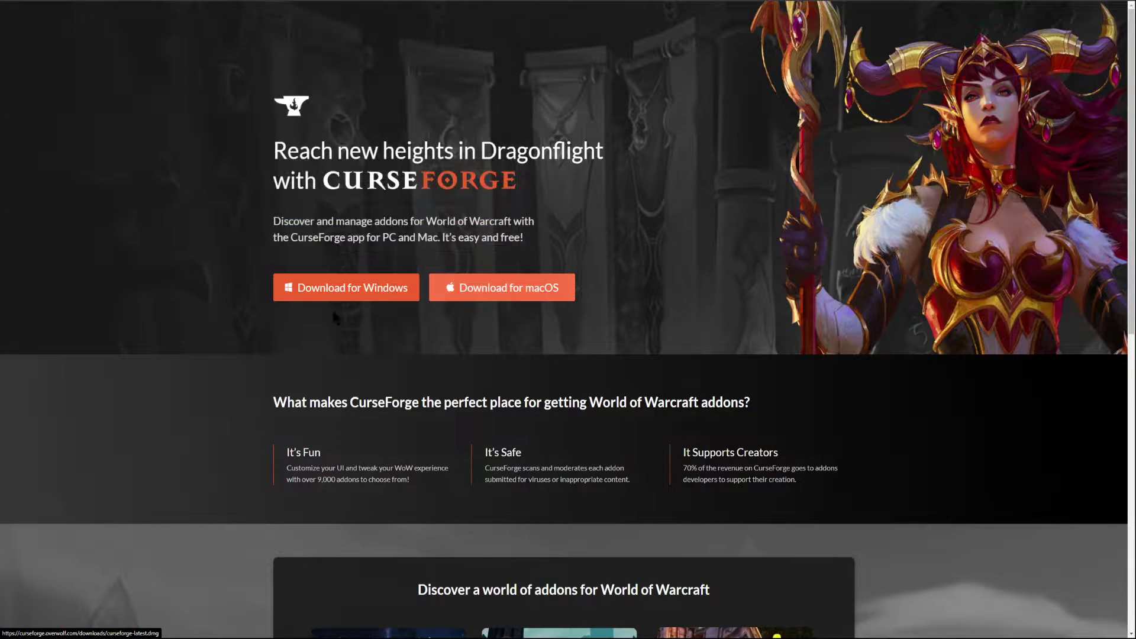
{"action": "left_click", "coordinate": [351, 292]}
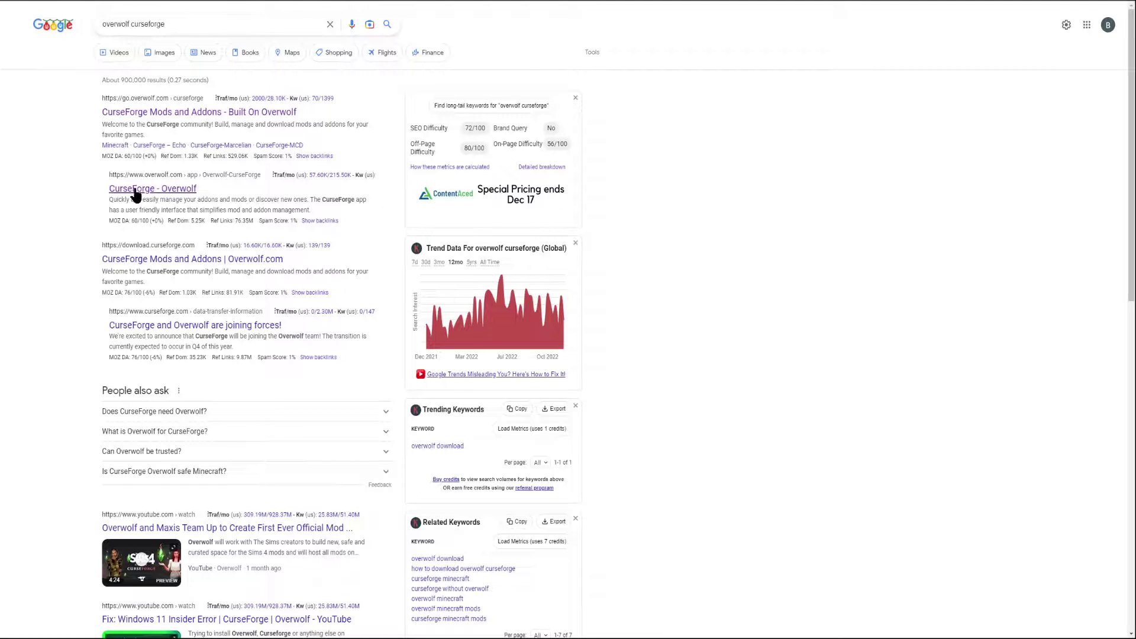
- Go to the CurseForge page on the Overwolf store and save 'CurseForge - Installer.exe'
{"action": "left_click", "coordinate": [148, 193]}
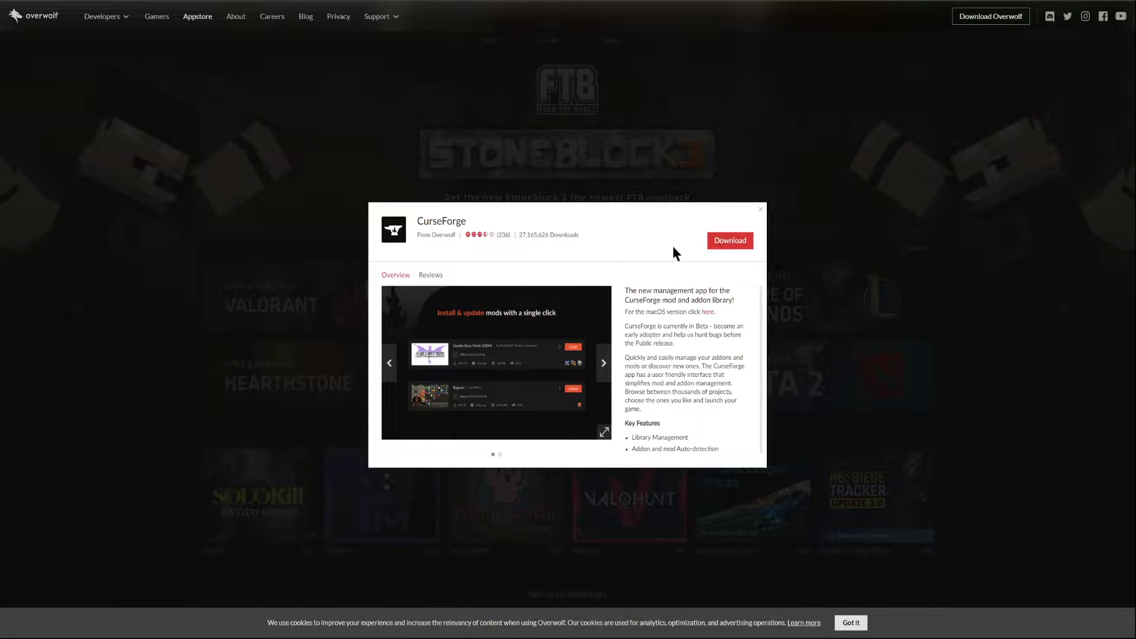
{"action": "left_click", "coordinate": [729, 242]}
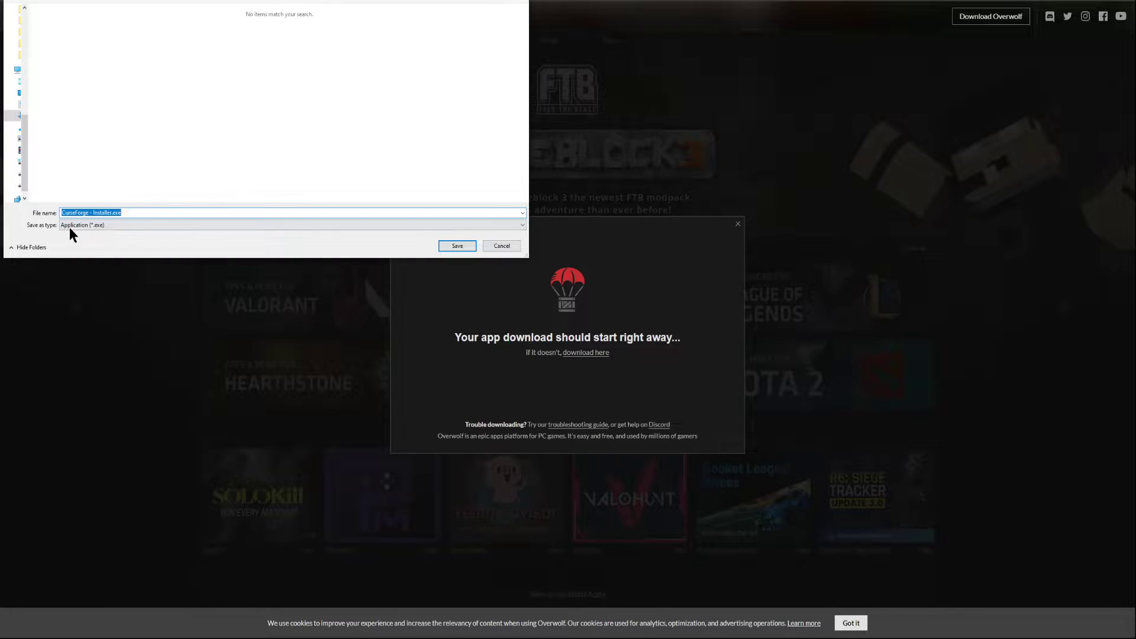
{"action": "left_click", "coordinate": [456, 246]}
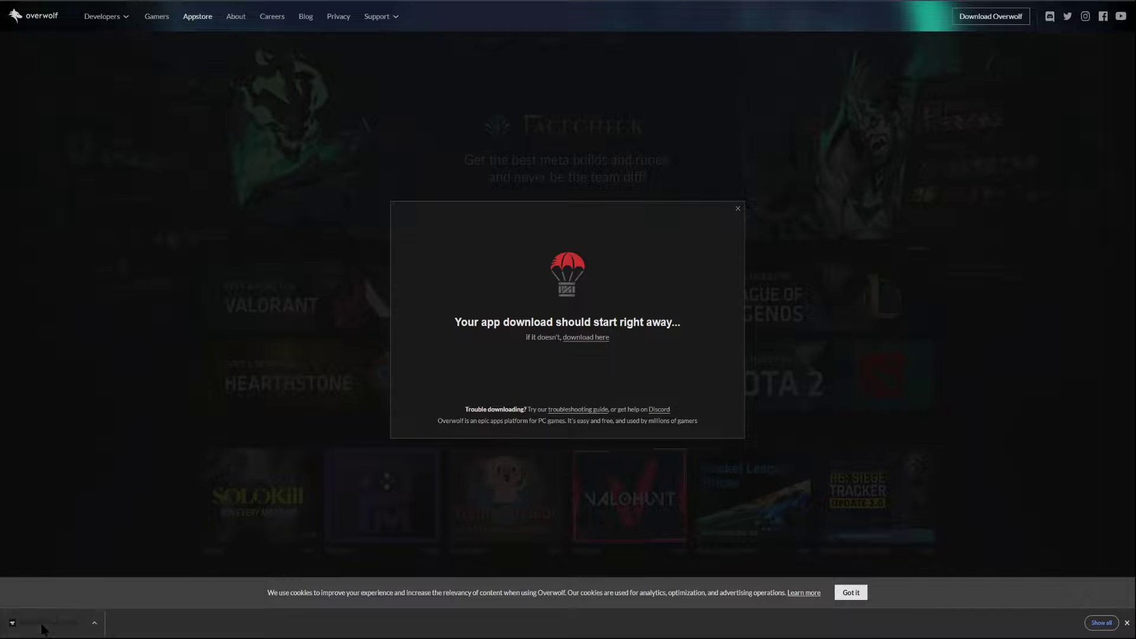
- Run the downloaded CurseForge installer and dismiss the dock tip, download notice and app popup
{"action": "left_click", "coordinate": [62, 629]}
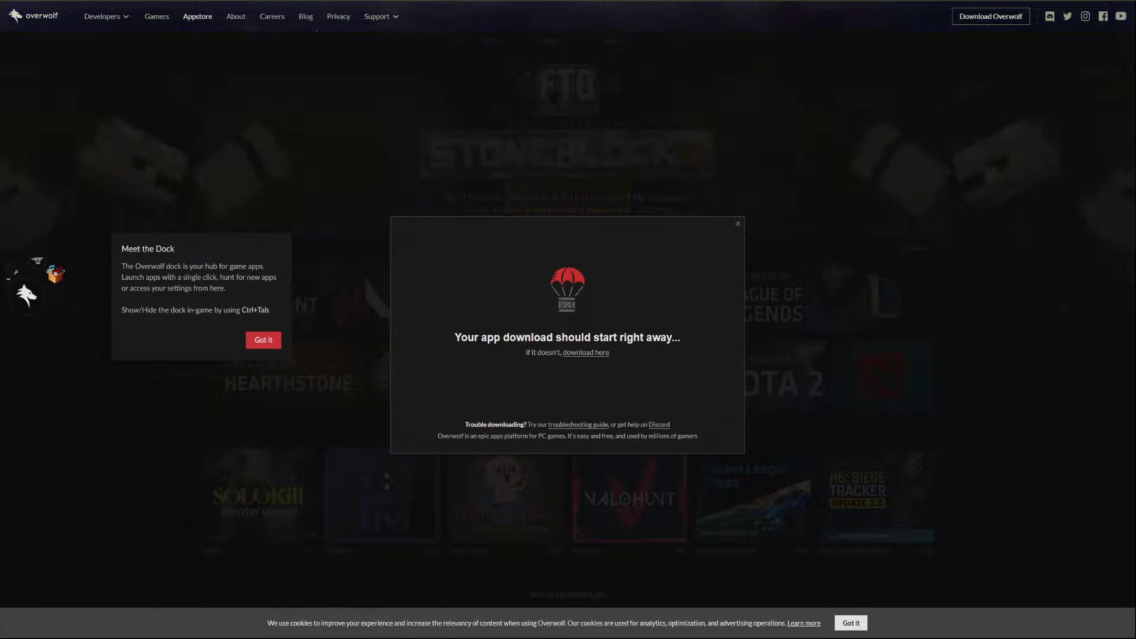
{"action": "left_click", "coordinate": [261, 343]}
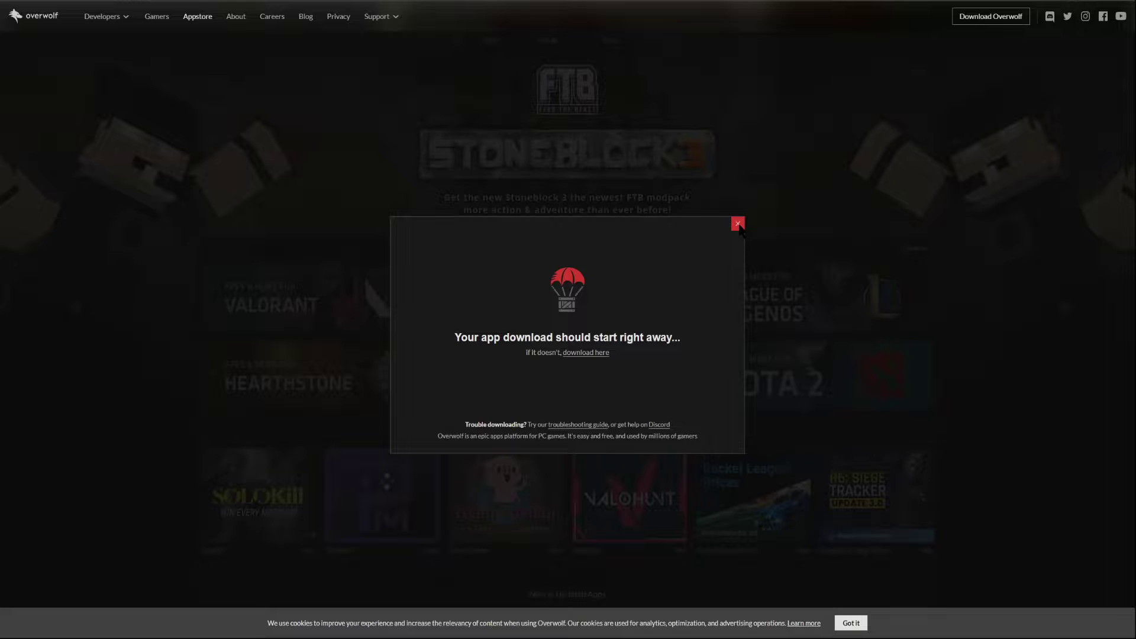
{"action": "left_click", "coordinate": [738, 224]}
{"action": "left_click", "coordinate": [759, 209]}
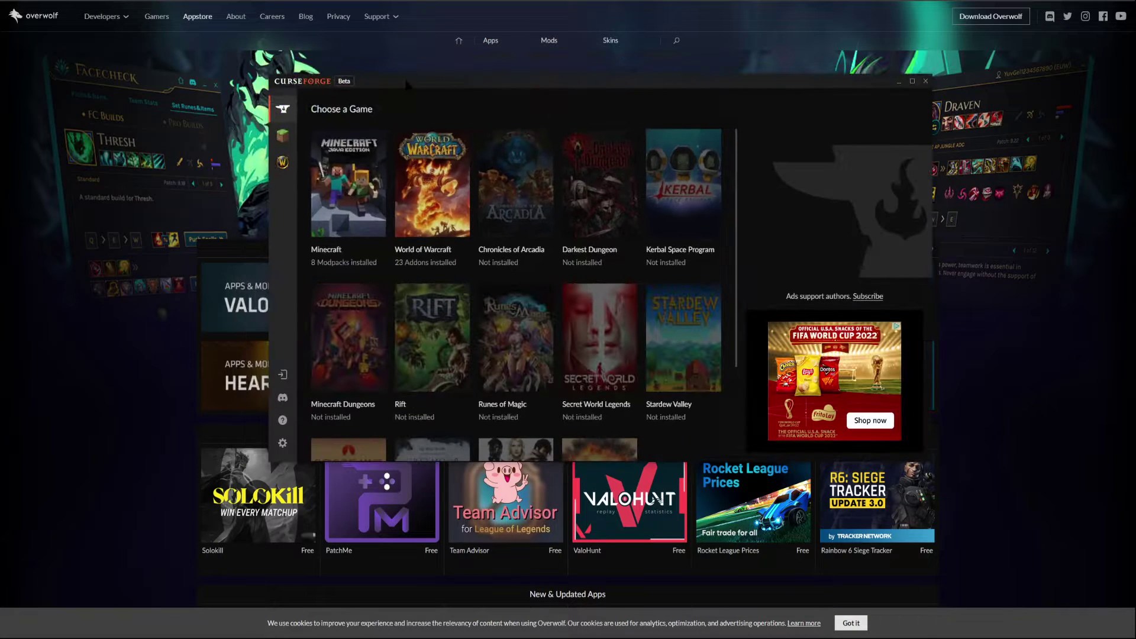
- Reposition the CurseForge window and go to the Minecraft modpack library
{"action": "left_click_drag", "start_coordinate": [388, 79], "coordinate": [423, 84]}
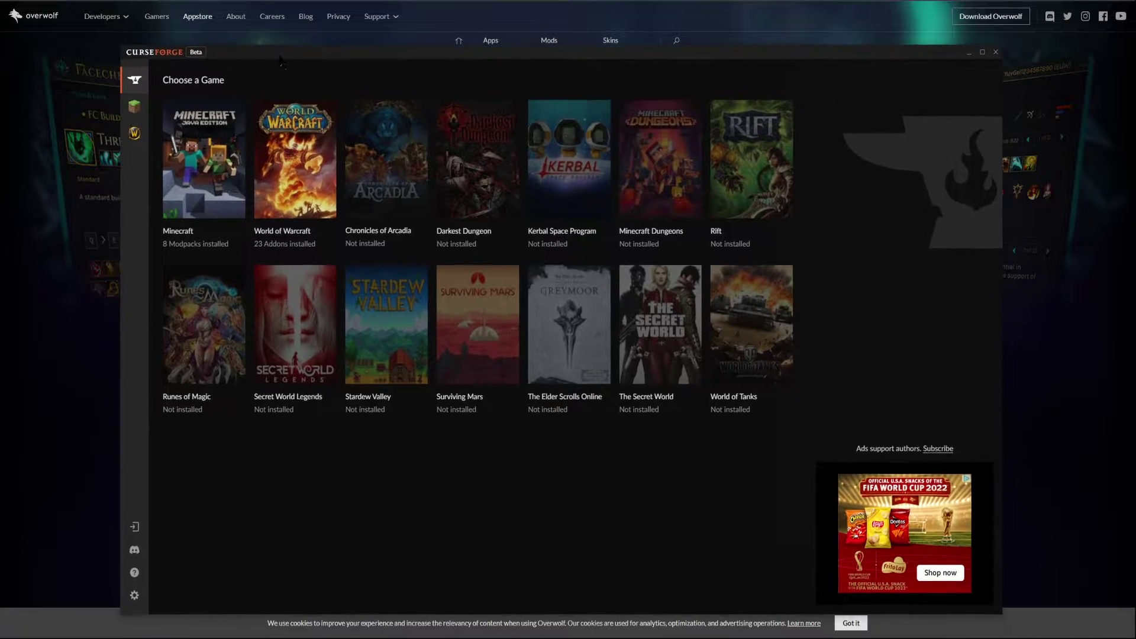
{"action": "left_click_drag", "start_coordinate": [302, 81], "coordinate": [273, 47]}
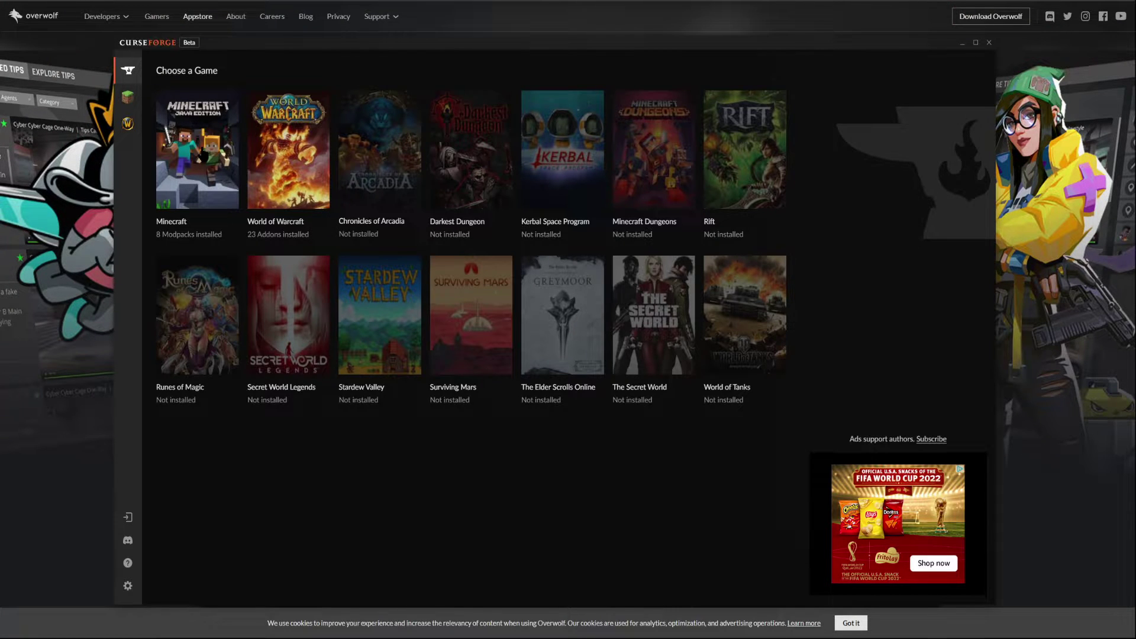
{"action": "left_click", "coordinate": [202, 154]}
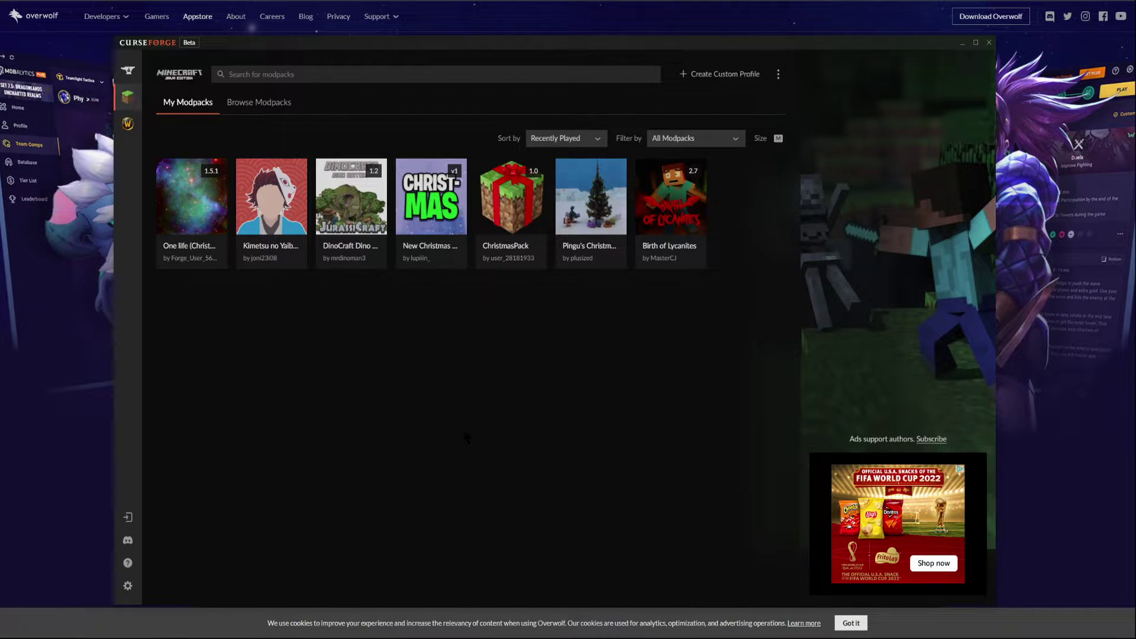
{"action": "mouse_move", "coordinate": [373, 260]}
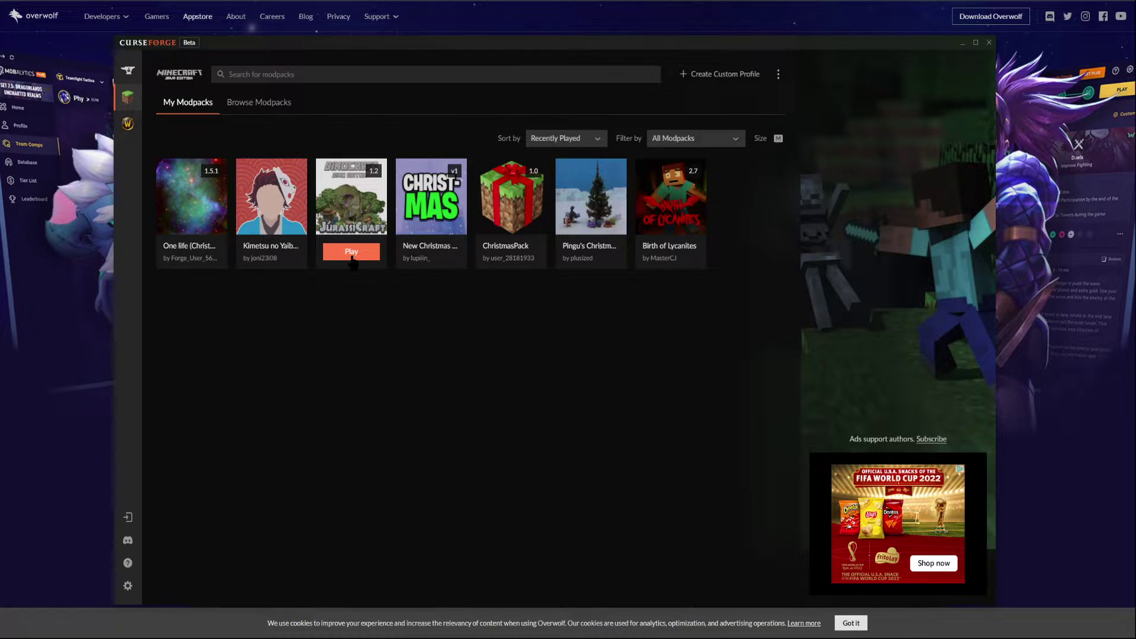
{"action": "mouse_move", "coordinate": [671, 252]}
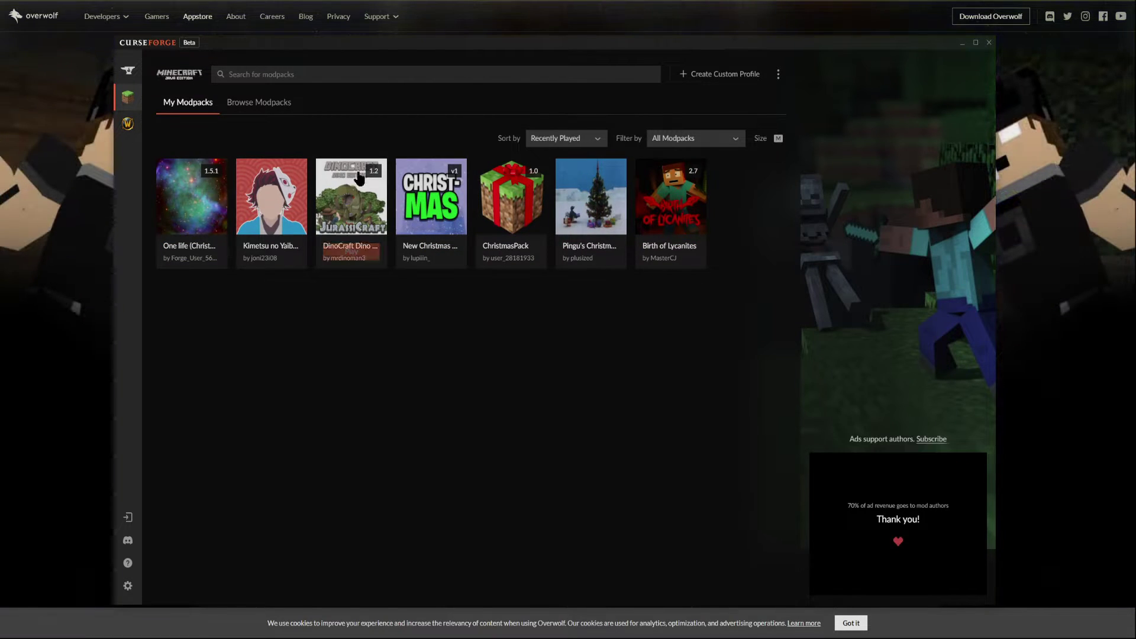
{"action": "left_click", "coordinate": [271, 202]}
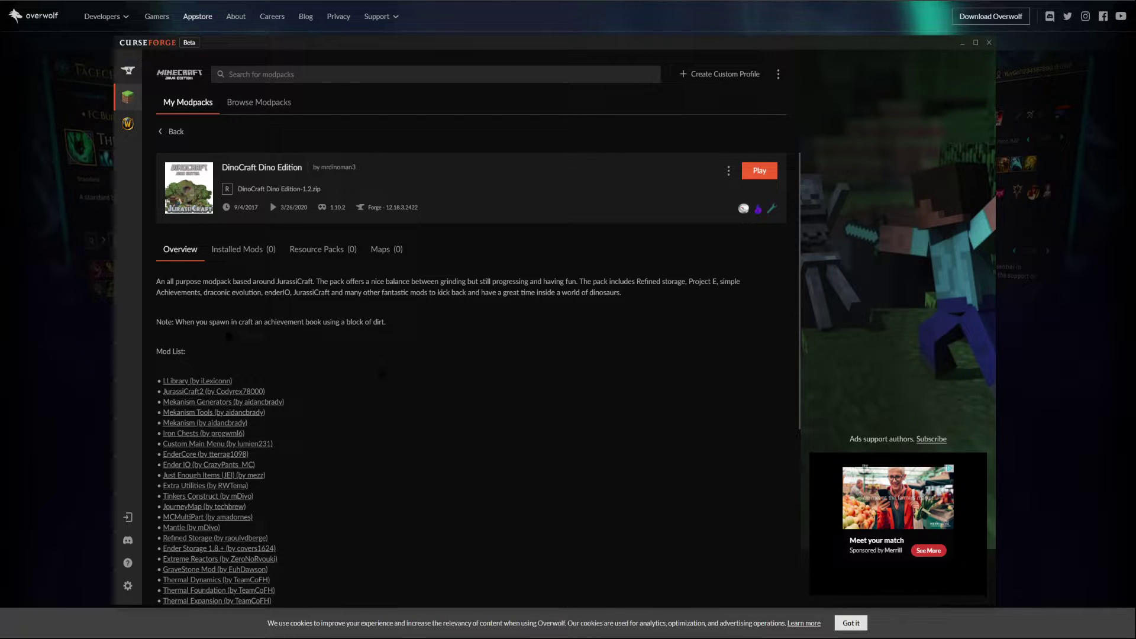
{"action": "scroll", "coordinate": [228, 336], "scroll_direction": "down", "scroll_amount": 5}
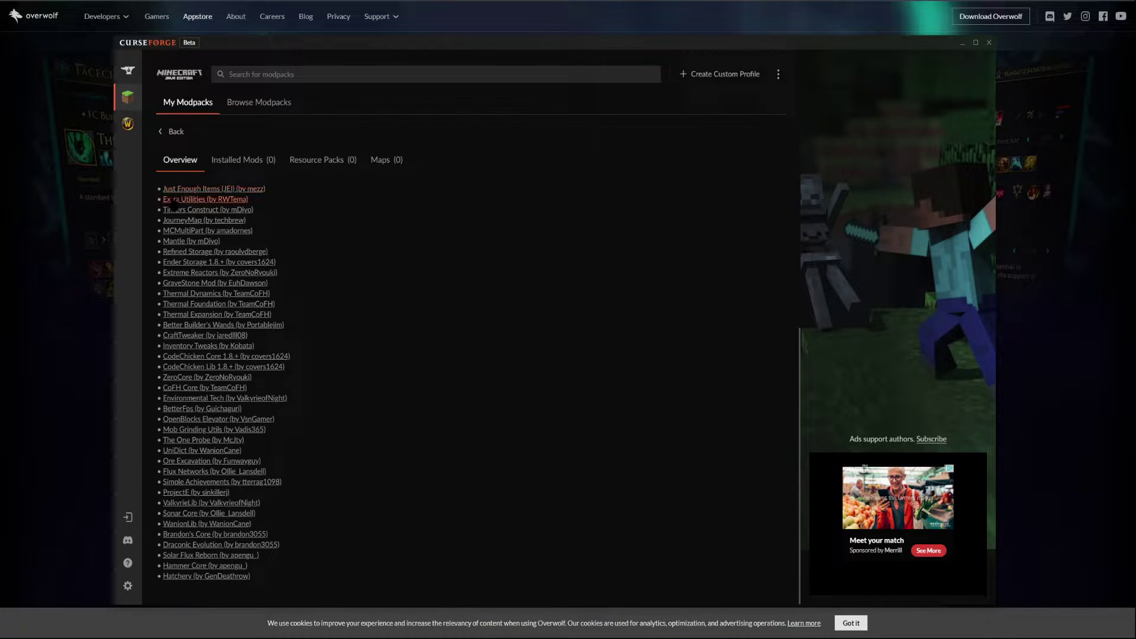
{"action": "scroll", "coordinate": [213, 260], "scroll_direction": "up", "scroll_amount": 5}
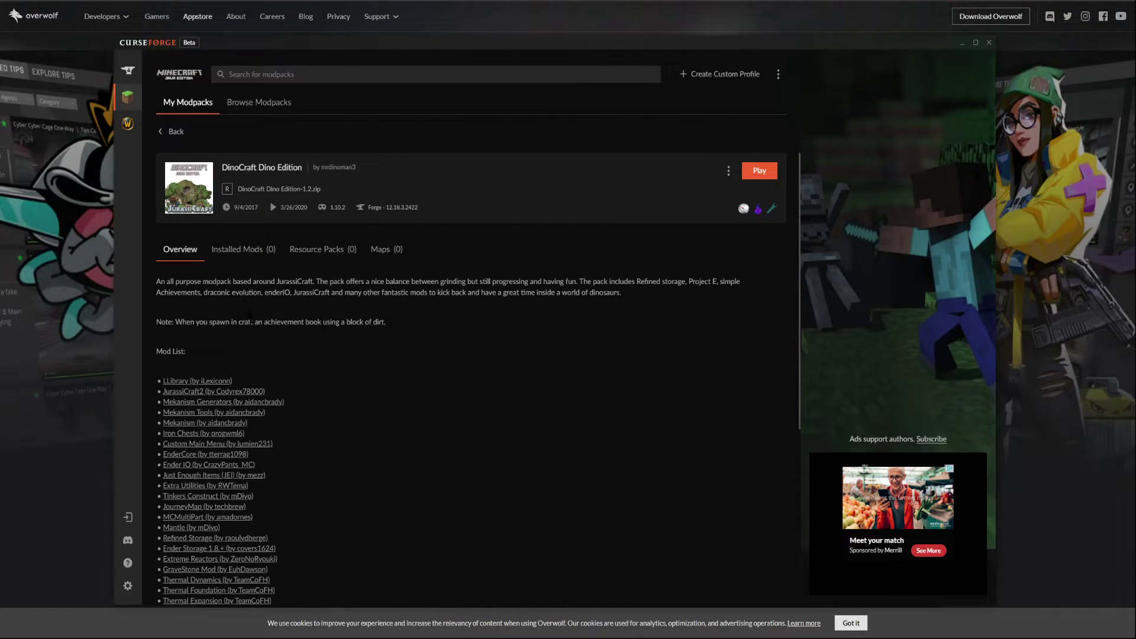
{"action": "scroll", "coordinate": [345, 346], "scroll_direction": "down", "scroll_amount": 5}
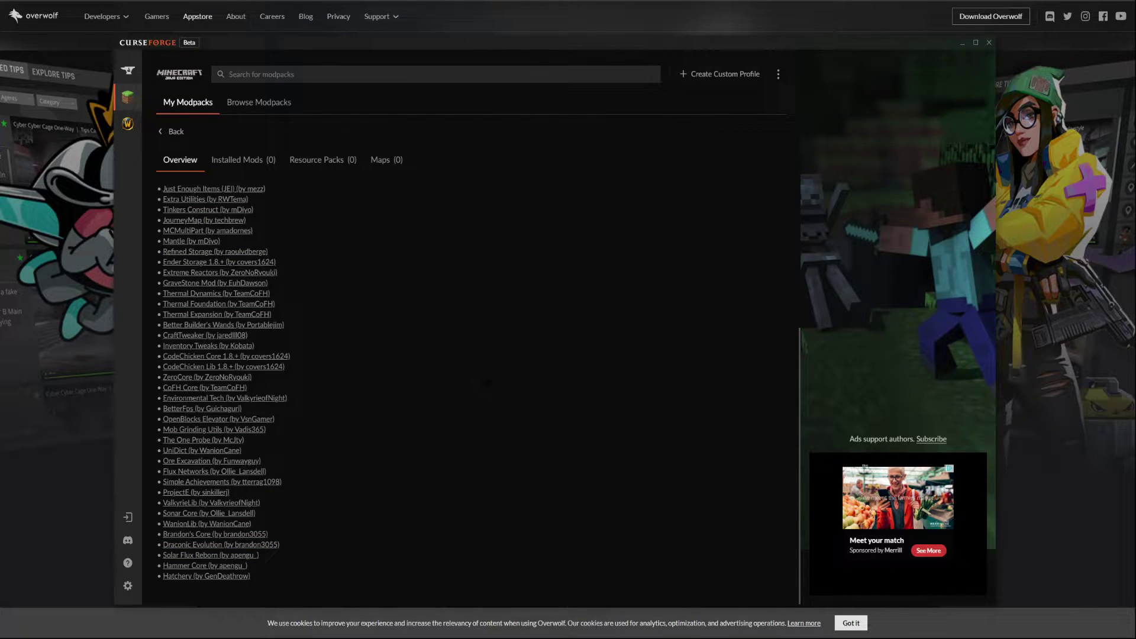
{"action": "scroll", "coordinate": [487, 383], "scroll_direction": "up", "scroll_amount": 5}
{"action": "left_click", "coordinate": [163, 128]}
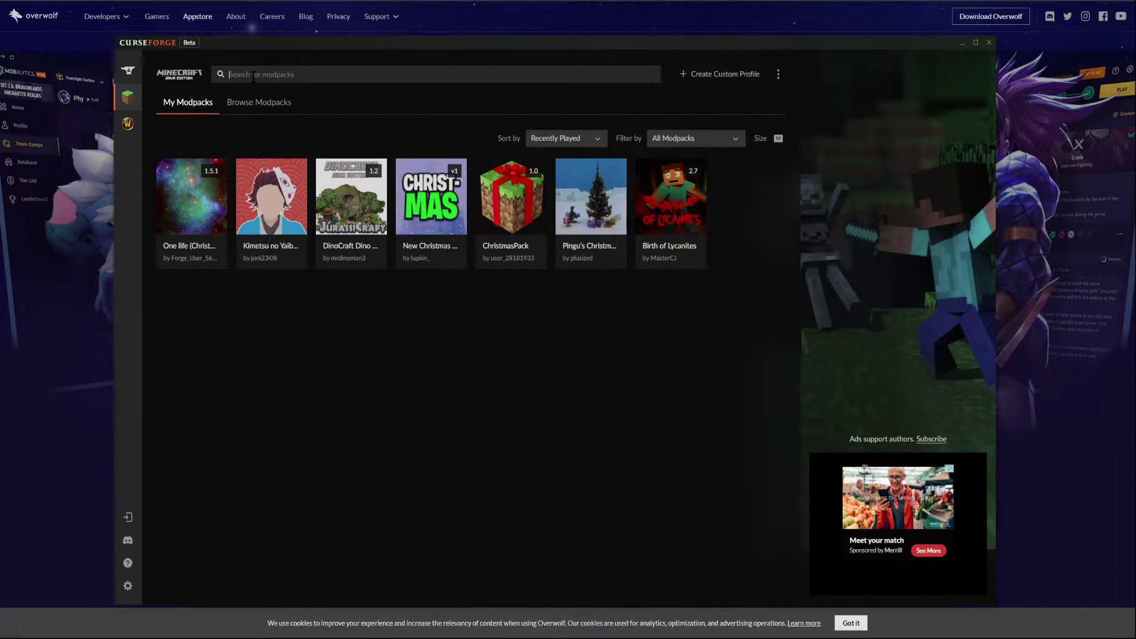
- Search modpacks for 'horror' and view the Horror Island details
{"action": "type", "text": "horror"}
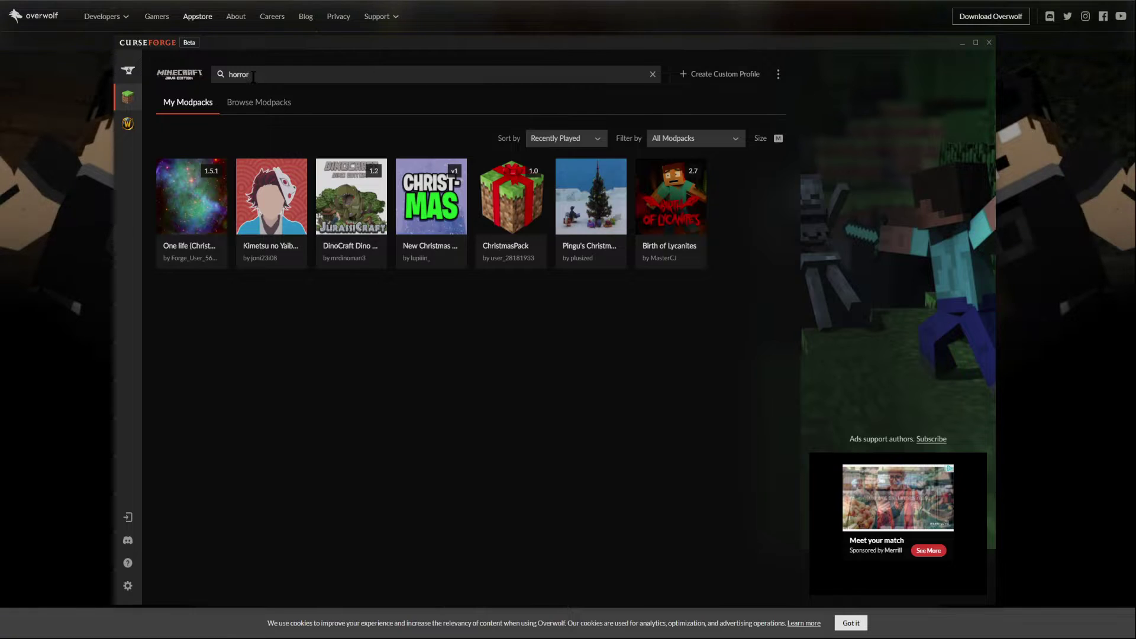
{"action": "key", "text": "Return"}
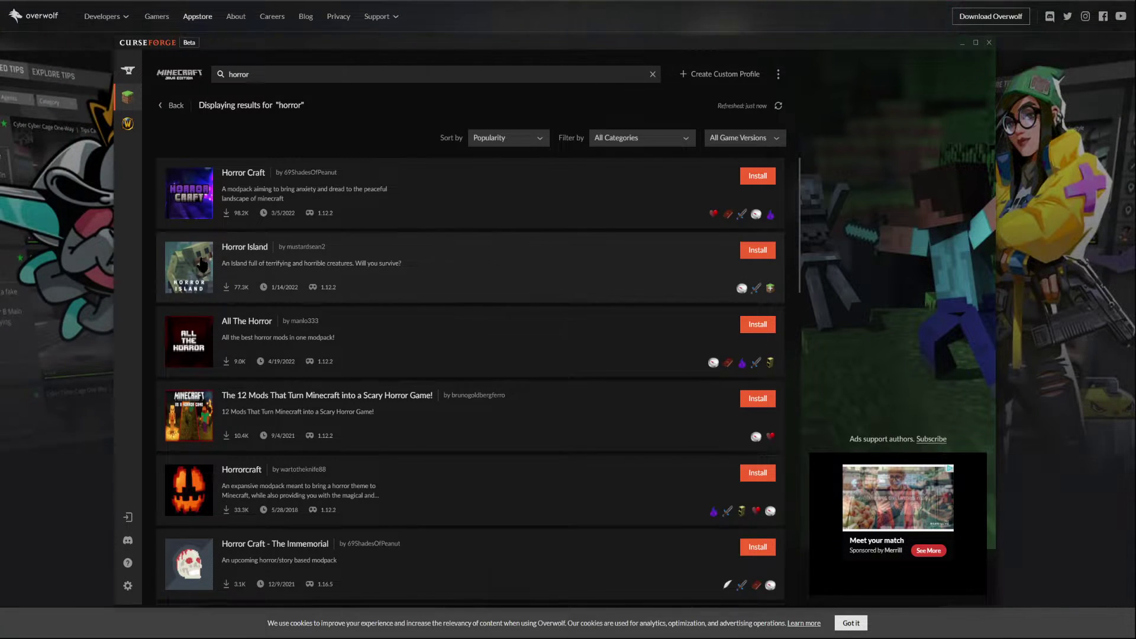
{"action": "left_click", "coordinate": [201, 265]}
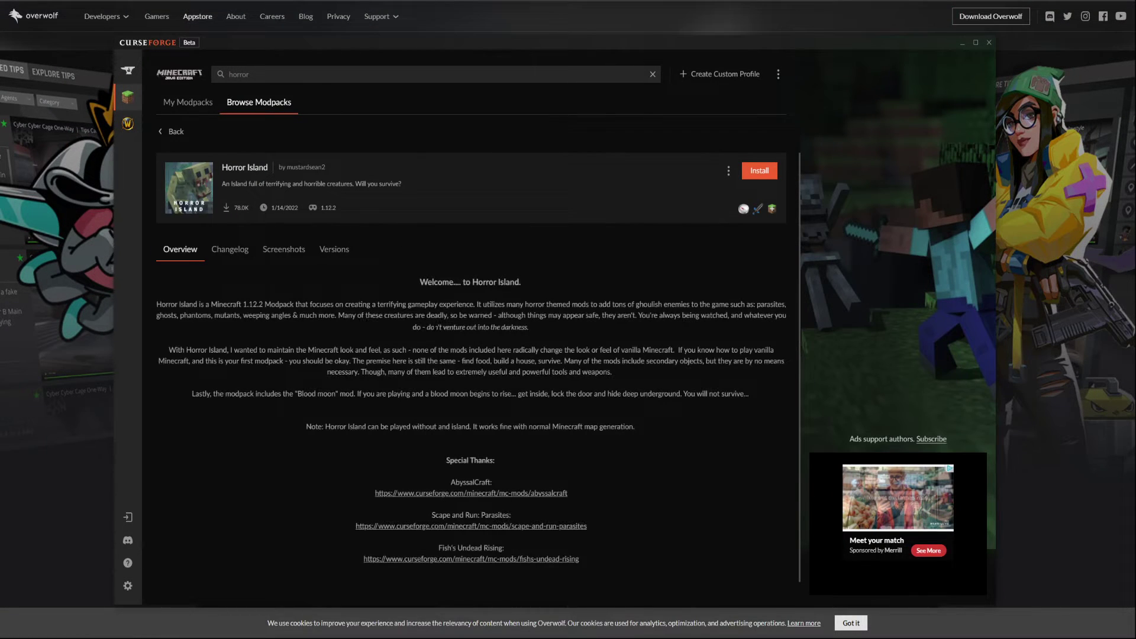
- Browse Horror Island's screenshots, changelog and description, then return to the search results
{"action": "left_click", "coordinate": [281, 260]}
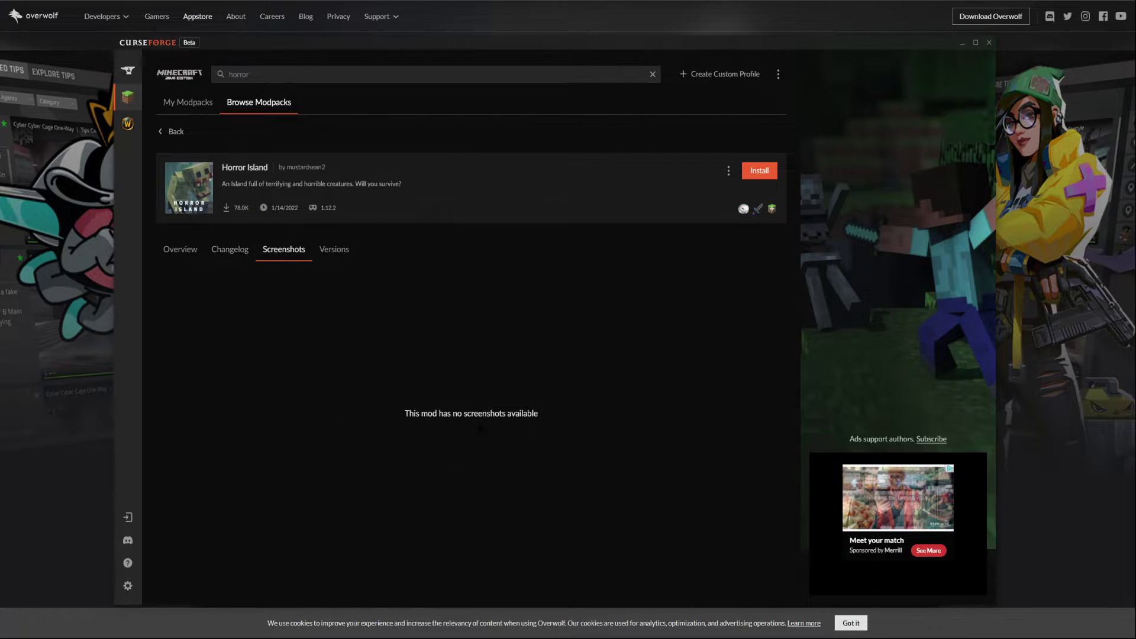
{"action": "left_click", "coordinate": [180, 251]}
{"action": "left_click", "coordinate": [230, 251]}
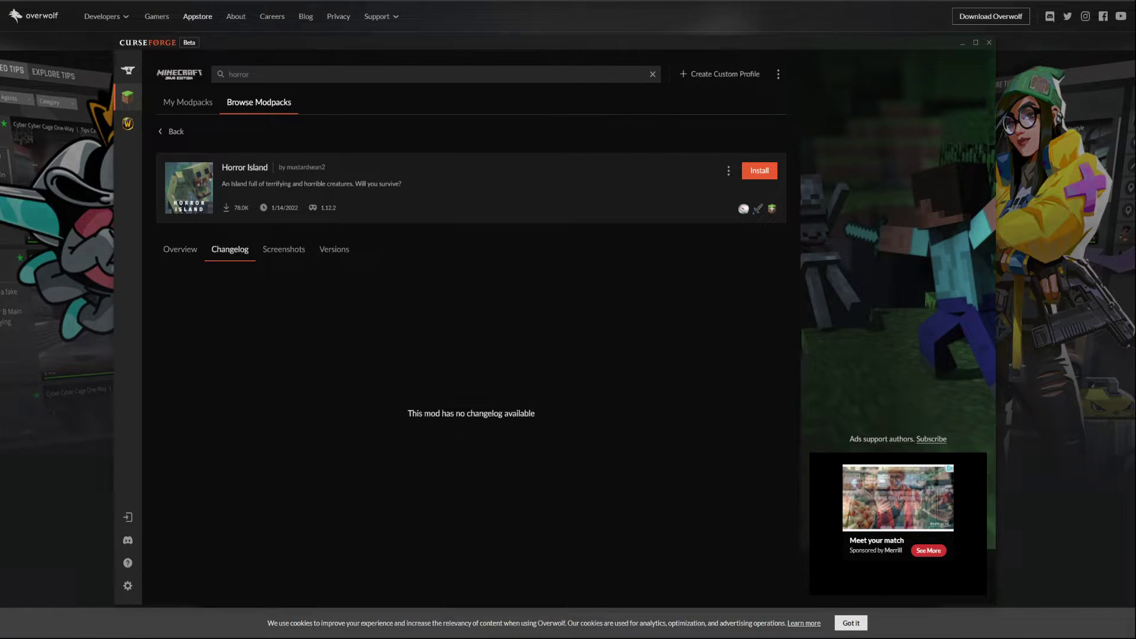
{"action": "left_click", "coordinate": [175, 251]}
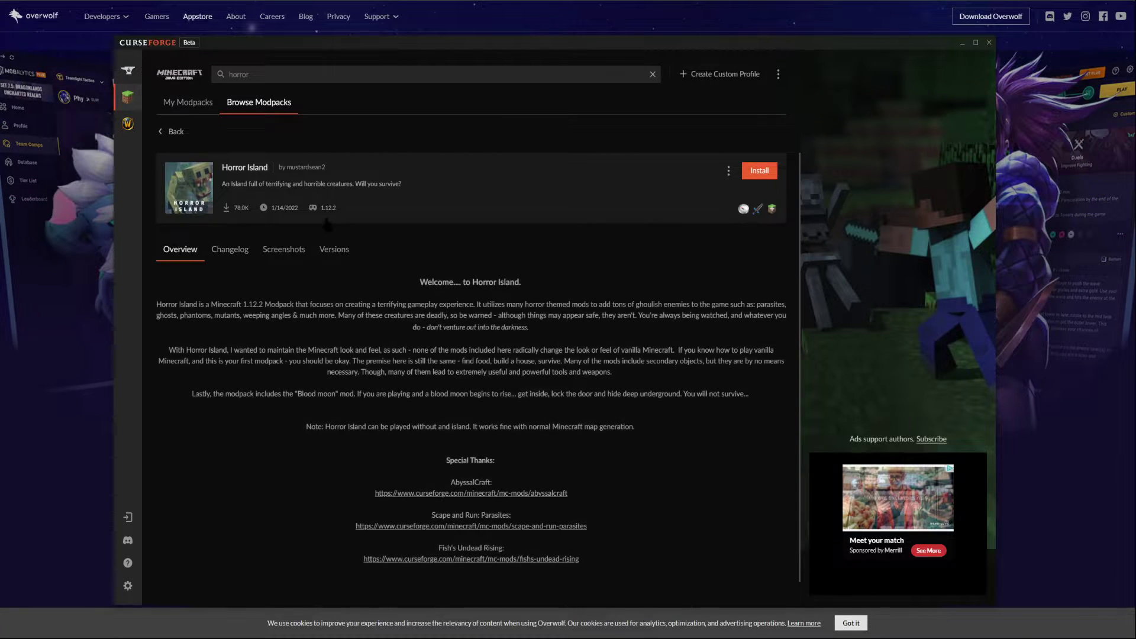
{"action": "scroll", "coordinate": [552, 348], "scroll_direction": "down", "scroll_amount": 1}
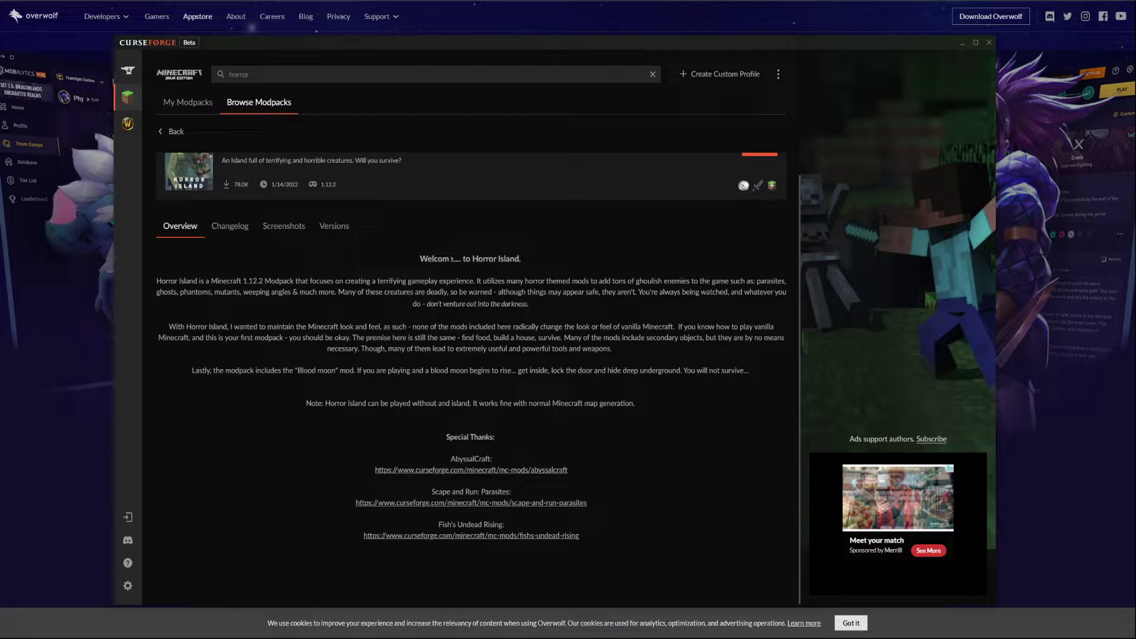
{"action": "left_click", "coordinate": [165, 132]}
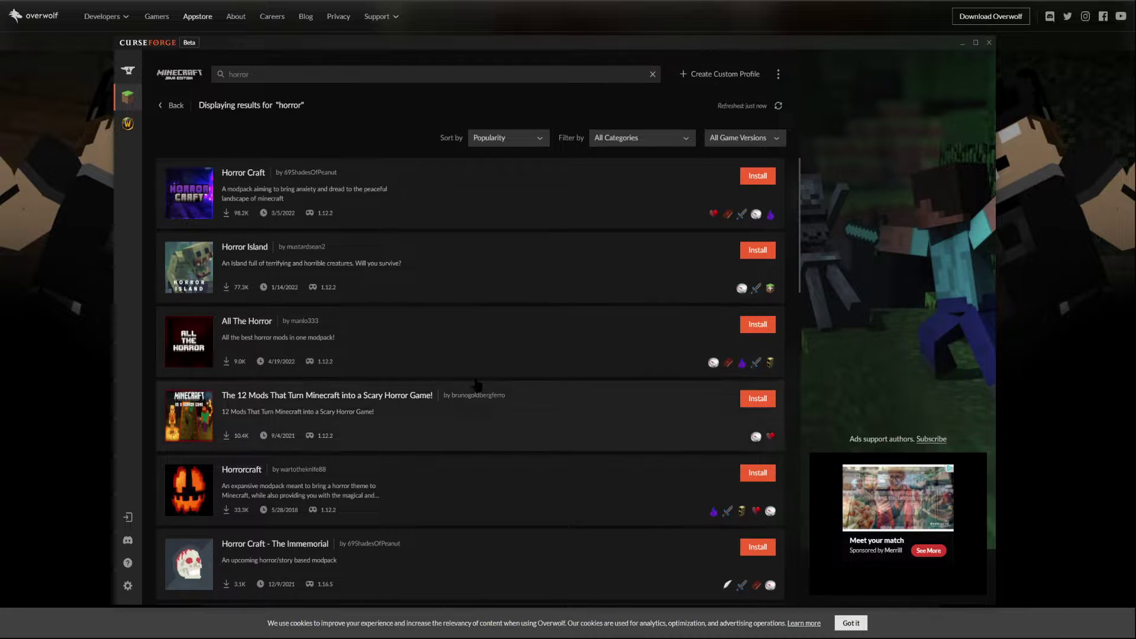
- Install Horror Island, go to its installed page, and launch it in the Minecraft Launcher
{"action": "left_click", "coordinate": [759, 251]}
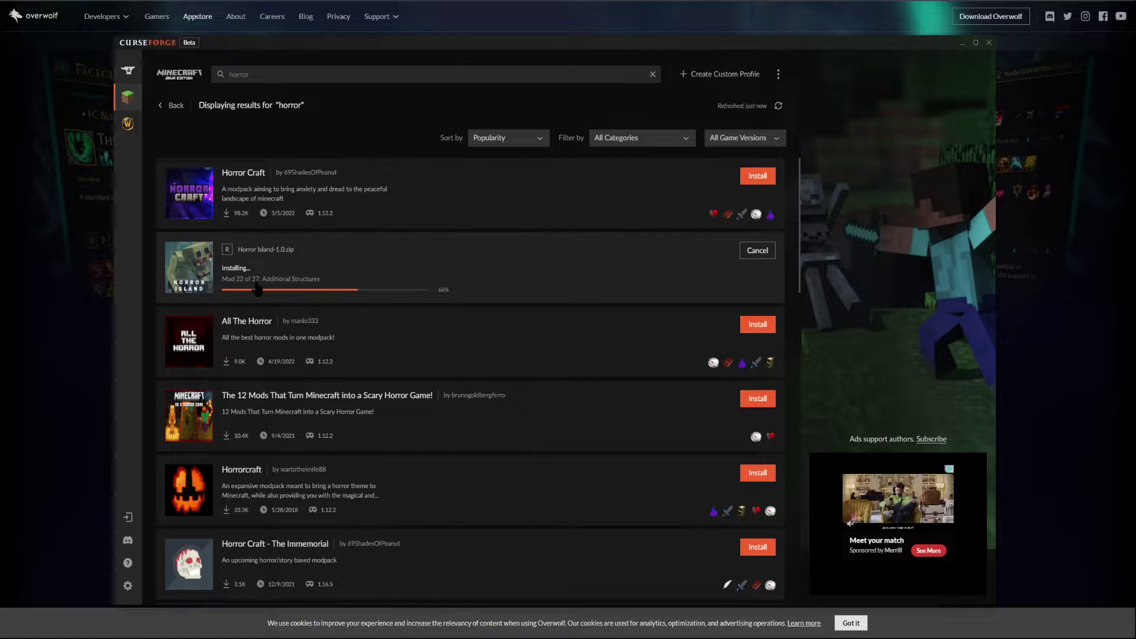
{"action": "left_click", "coordinate": [257, 288]}
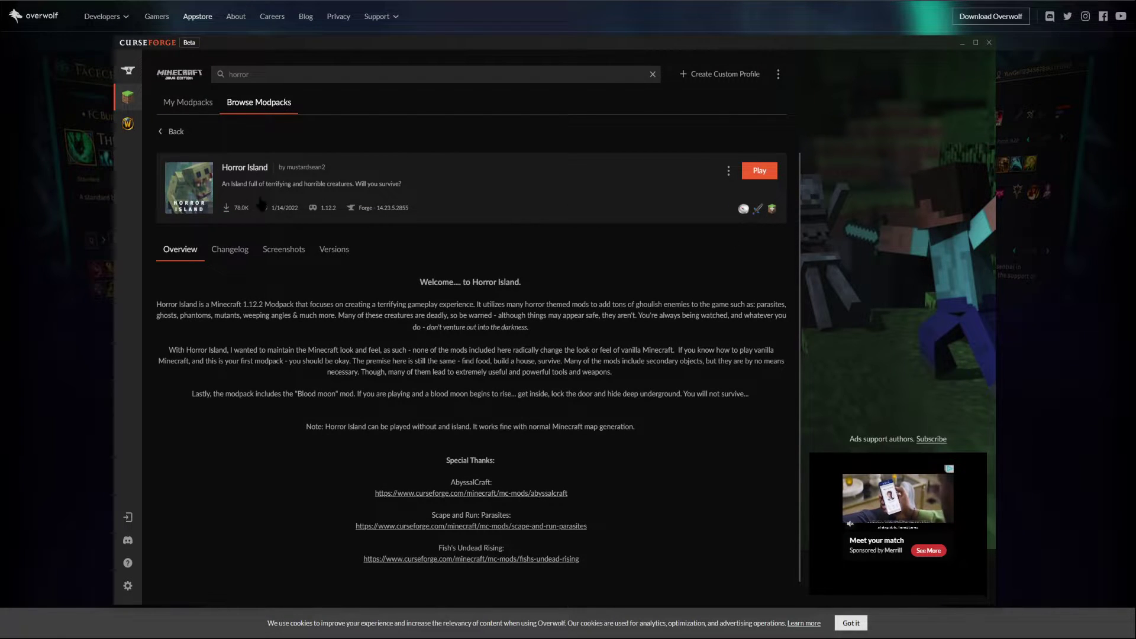
{"action": "left_click", "coordinate": [763, 173]}
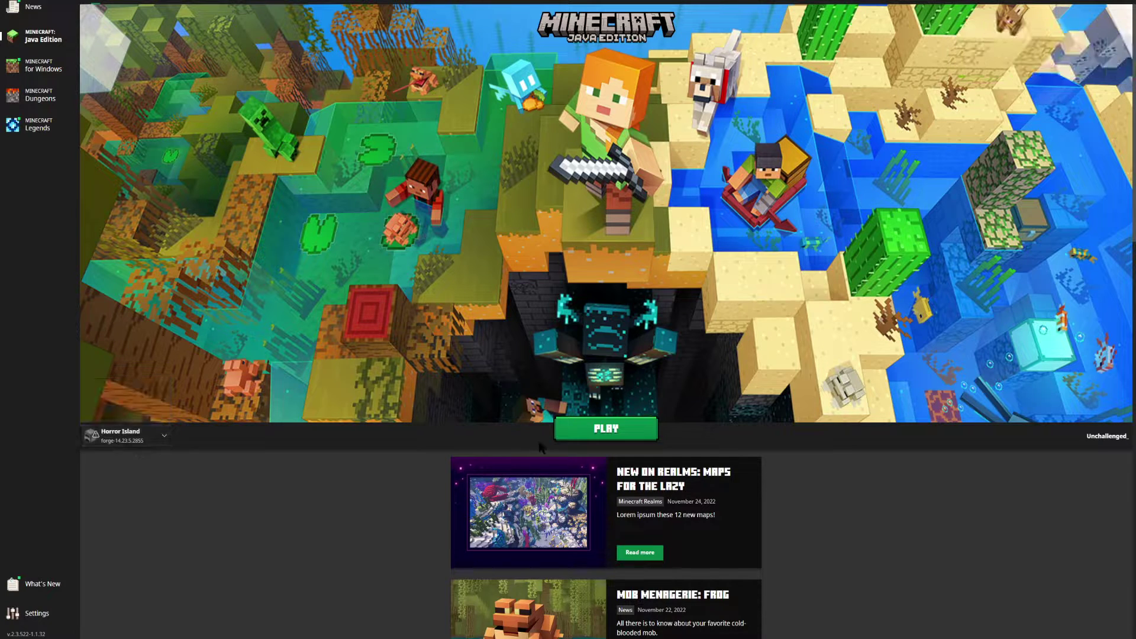
- Play the Horror Island installation, accepting the modified-installation risk warning
{"action": "left_click", "coordinate": [595, 430]}
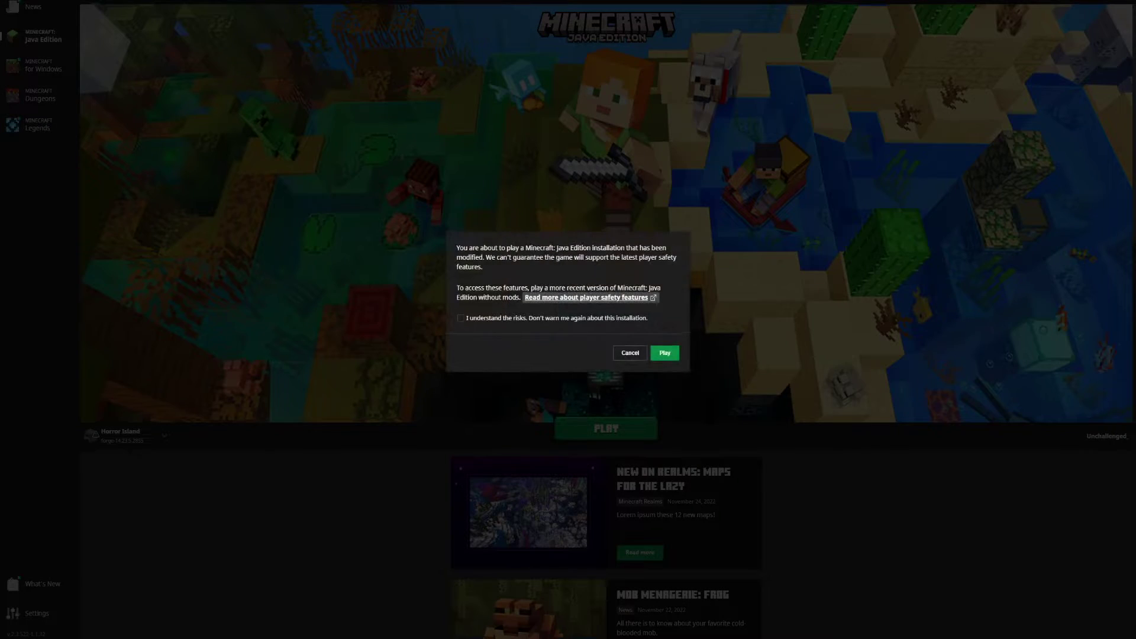
{"action": "left_click", "coordinate": [461, 318]}
{"action": "left_click", "coordinate": [669, 354]}
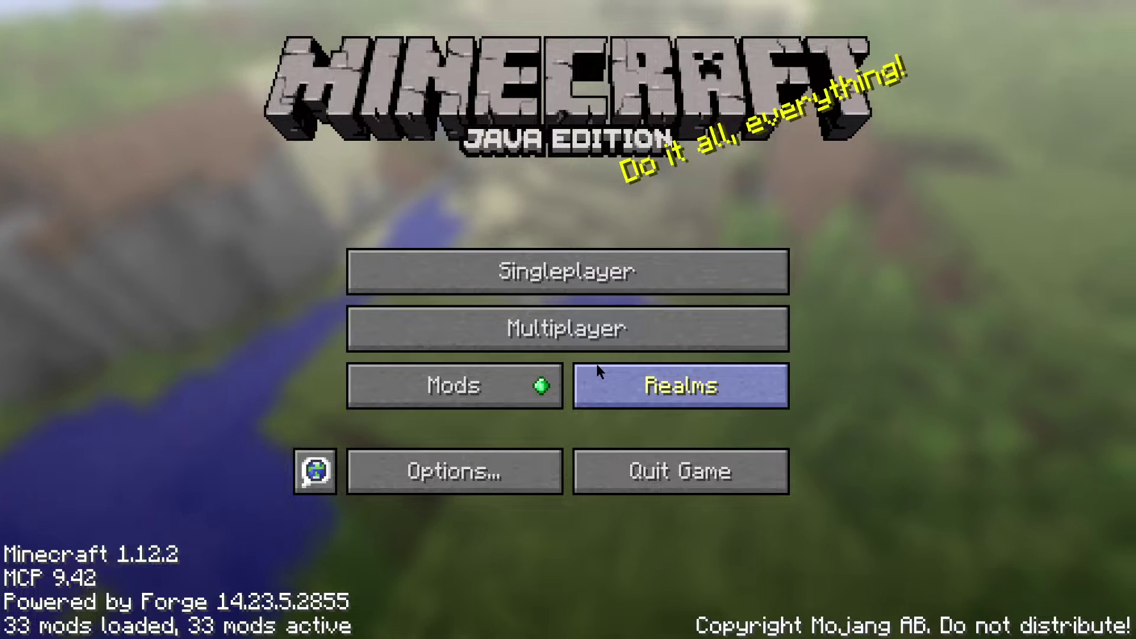
- Set the field of view to 90 in the game options
{"action": "left_click", "coordinate": [405, 482]}
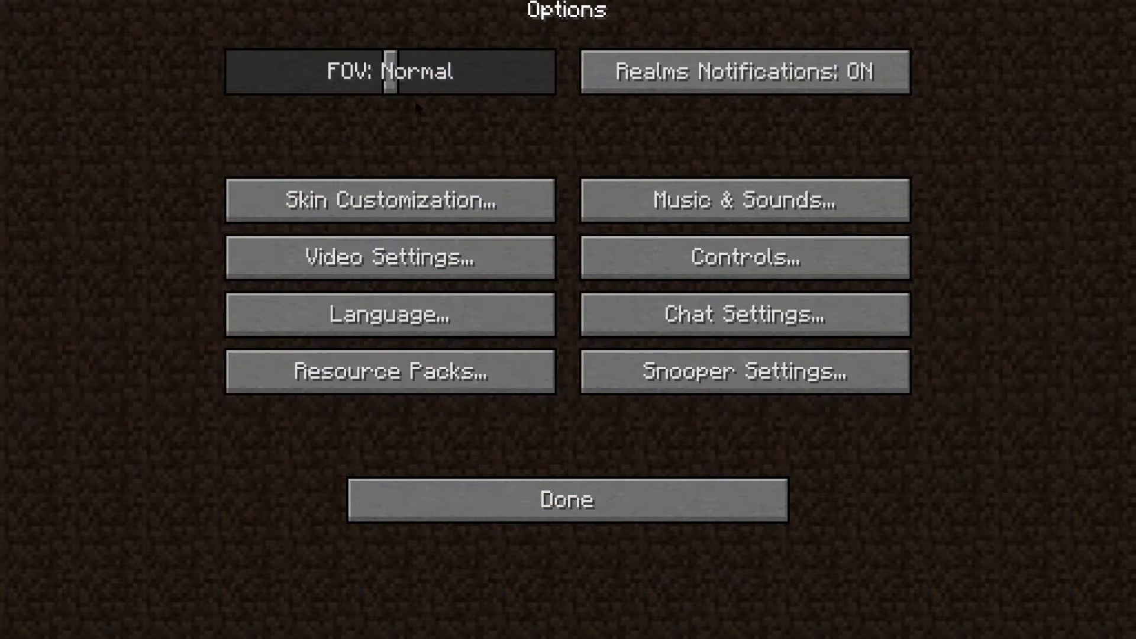
{"action": "left_click", "coordinate": [391, 81]}
{"action": "left_click_drag", "start_coordinate": [390, 81], "coordinate": [467, 82]}
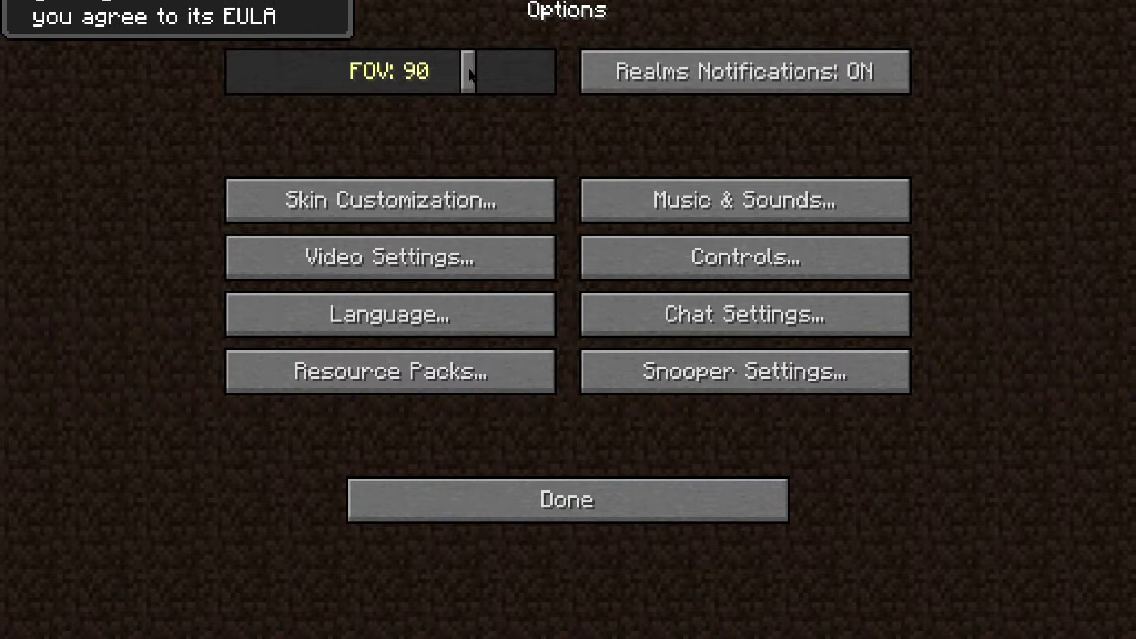
- Turn Music to OFF under Music & Sounds, then go to the Singleplayer world list
{"action": "left_click", "coordinate": [602, 197]}
{"action": "left_click_drag", "start_coordinate": [547, 123], "coordinate": [233, 123]}
{"action": "left_click", "coordinate": [478, 499]}
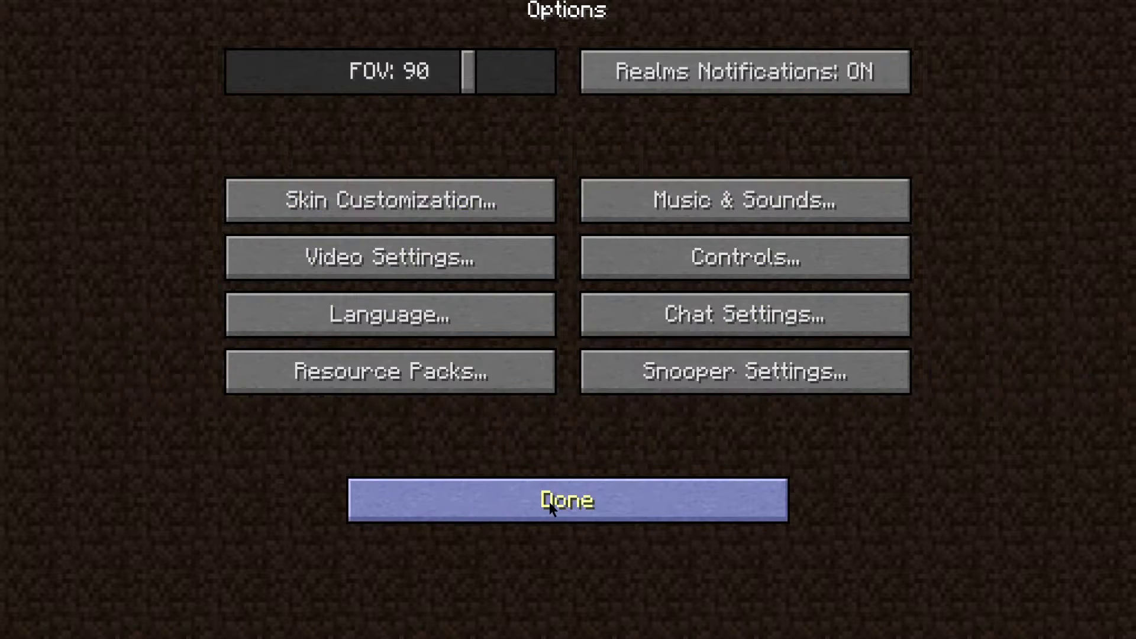
{"action": "left_click", "coordinate": [549, 502]}
{"action": "left_click", "coordinate": [525, 274]}
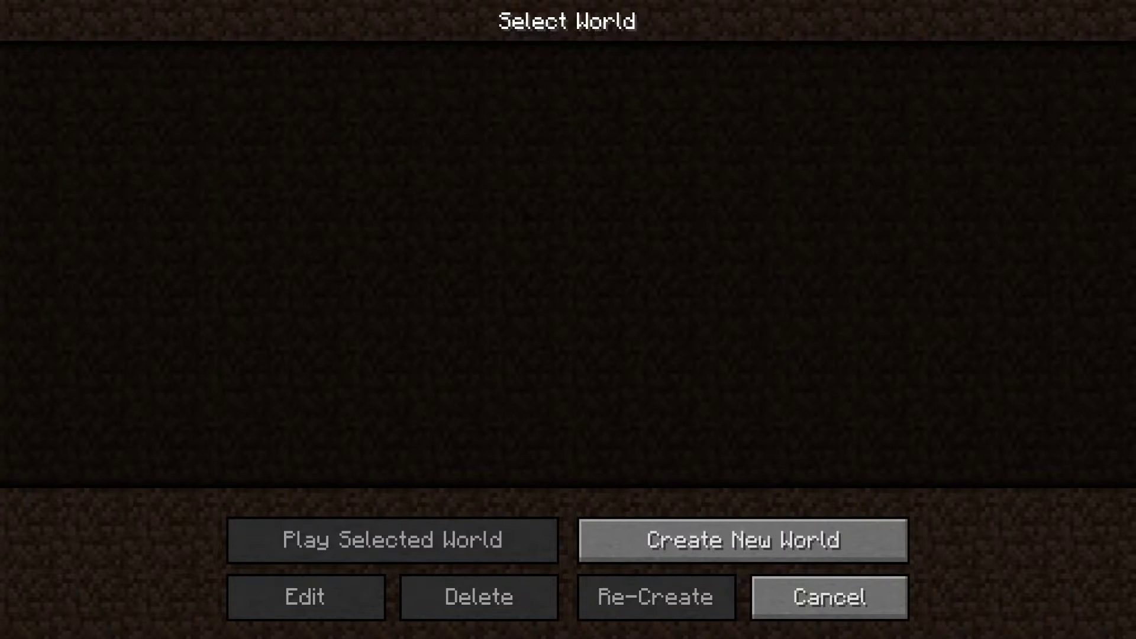
- Start a new world and name it 'Hello YouTube!'
{"action": "left_click", "coordinate": [622, 553]}
{"action": "key", "text": "ctrl+a"}
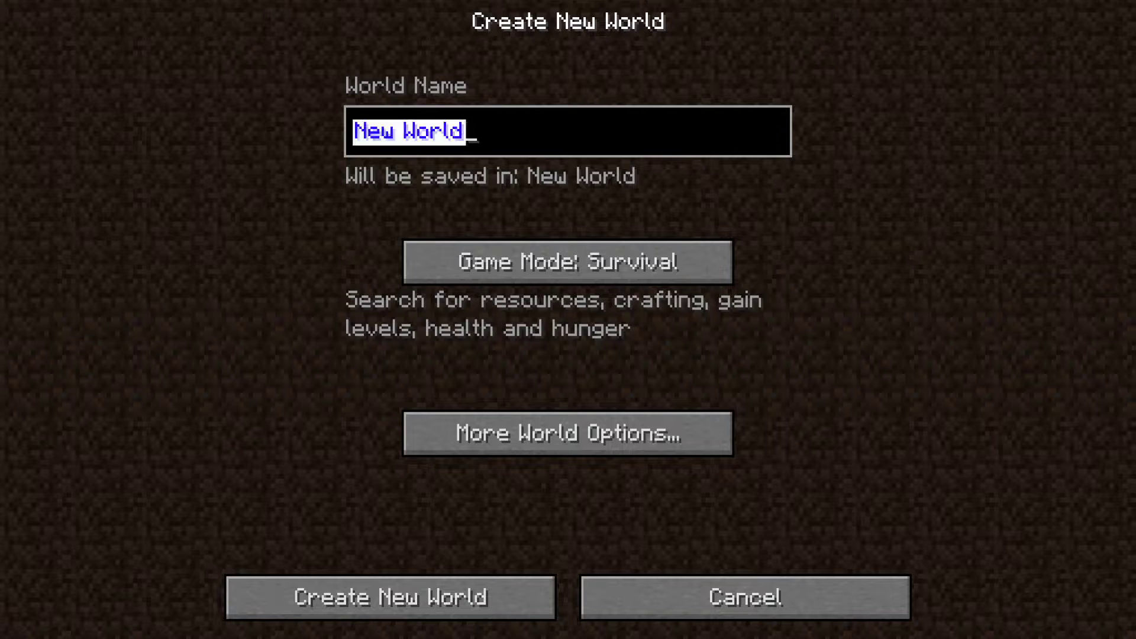
{"action": "type", "text": "Hell"}
{"action": "key", "text": "BackSpace"}
{"action": "key", "text": "BackSpace"}
{"action": "type", "text": "ello YouTube!"}
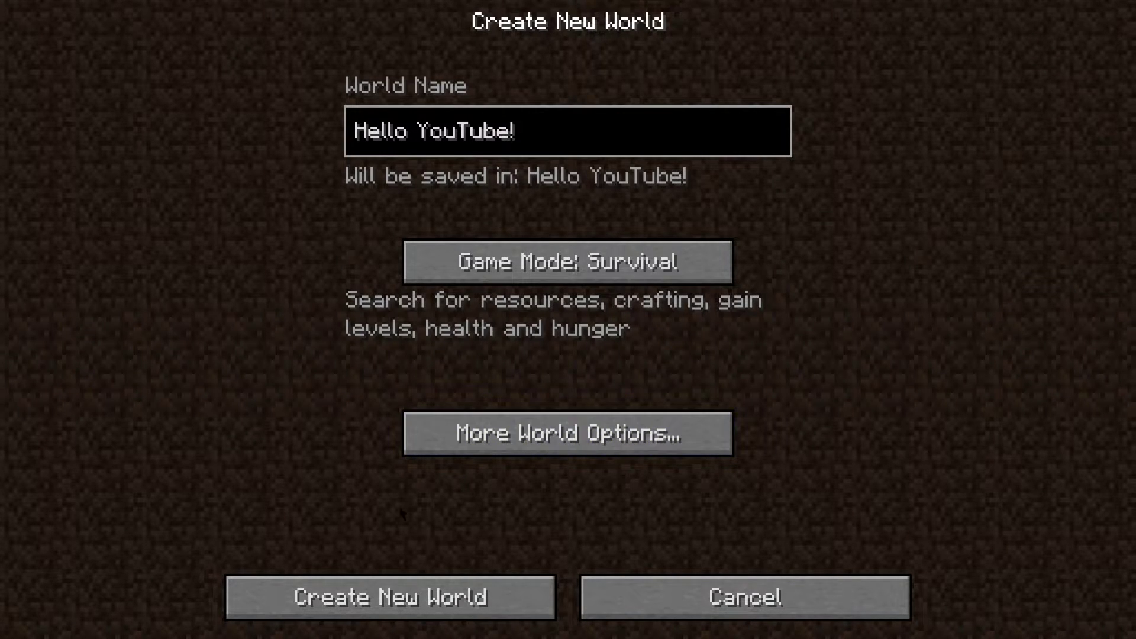
- Switch the game mode to Hardcore and create the world
{"action": "left_click", "coordinate": [527, 264]}
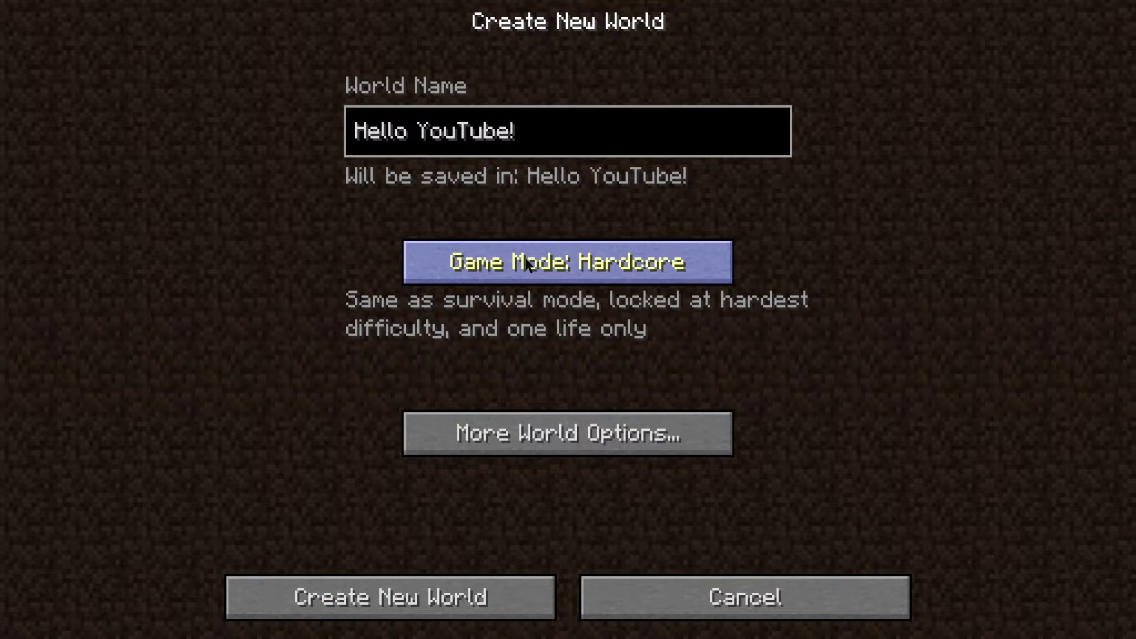
{"action": "left_click", "coordinate": [527, 263]}
{"action": "left_click", "coordinate": [410, 603]}
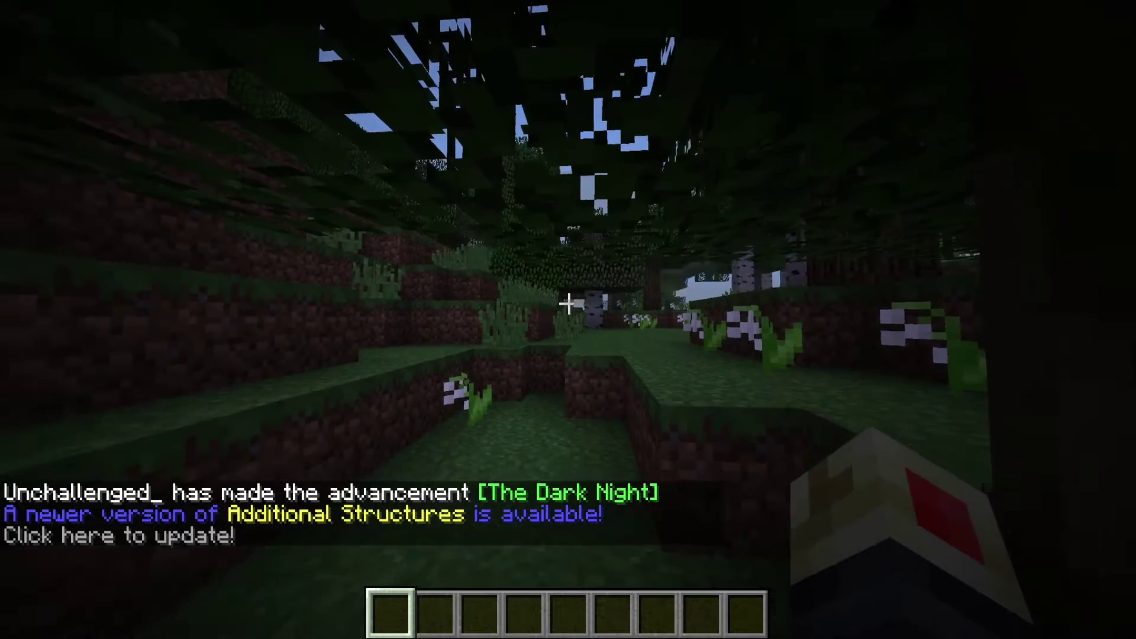
- Rise above the forest canopy and fly across the grassland past the ponds toward the spiders
{"action": "key", "text": "w"}
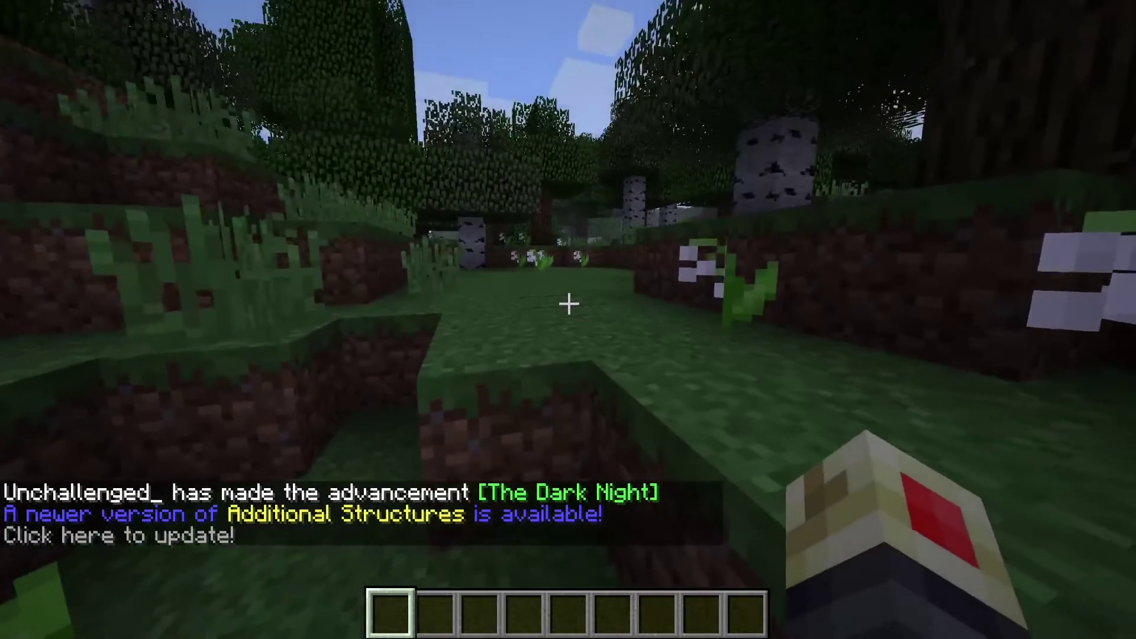
{"action": "key", "text": "space"}
{"action": "key", "text": "space"}
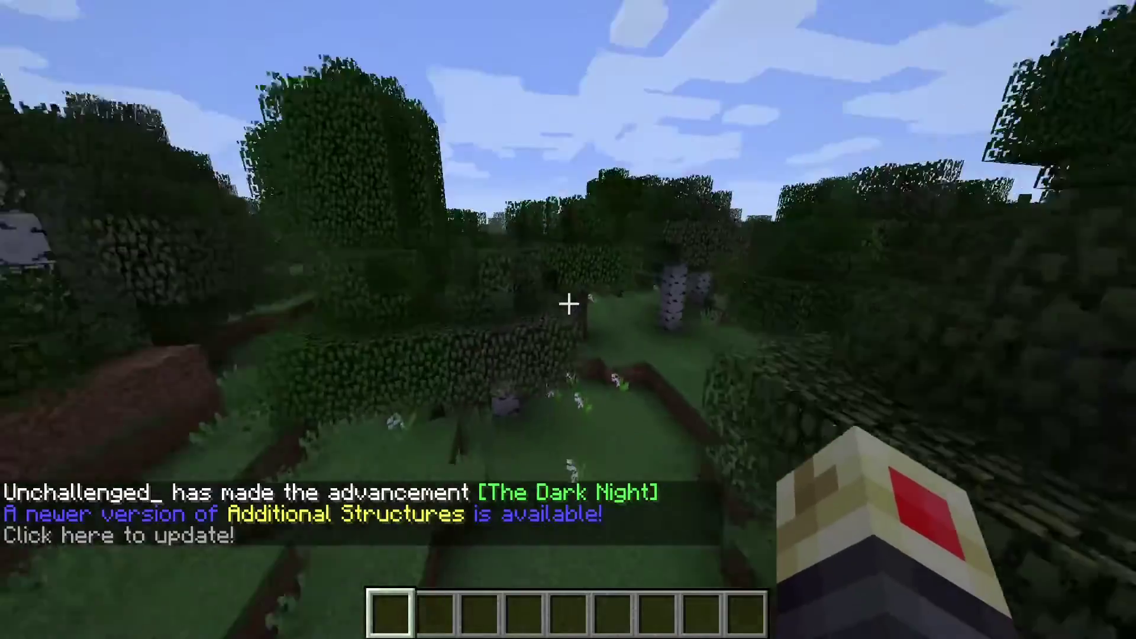
{"action": "key", "text": "w"}
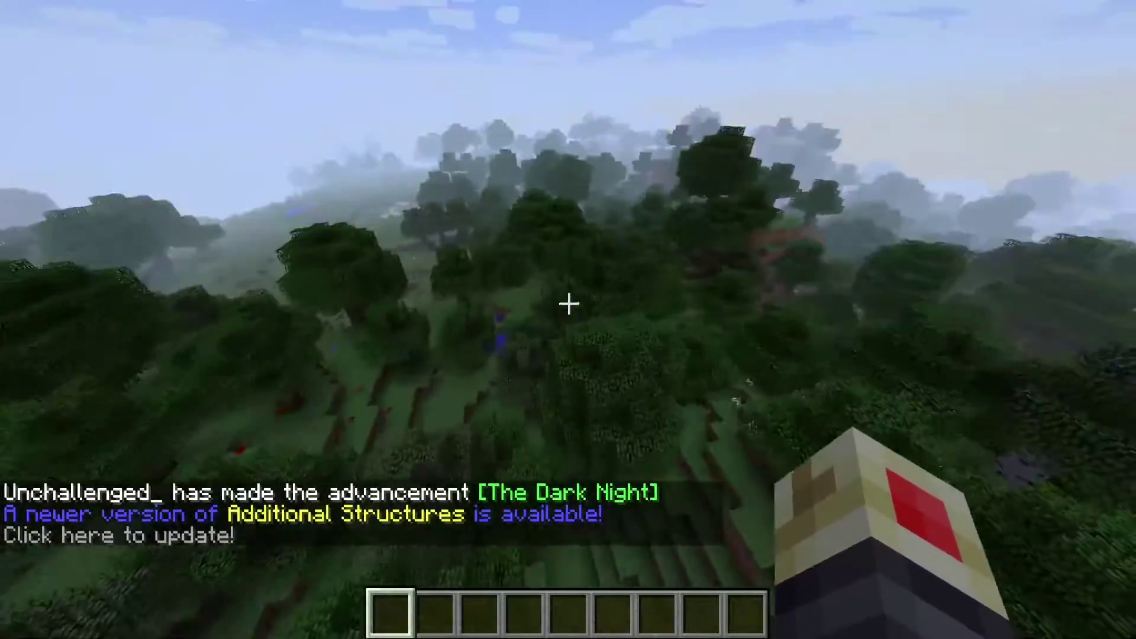
{"action": "key", "text": "w"}
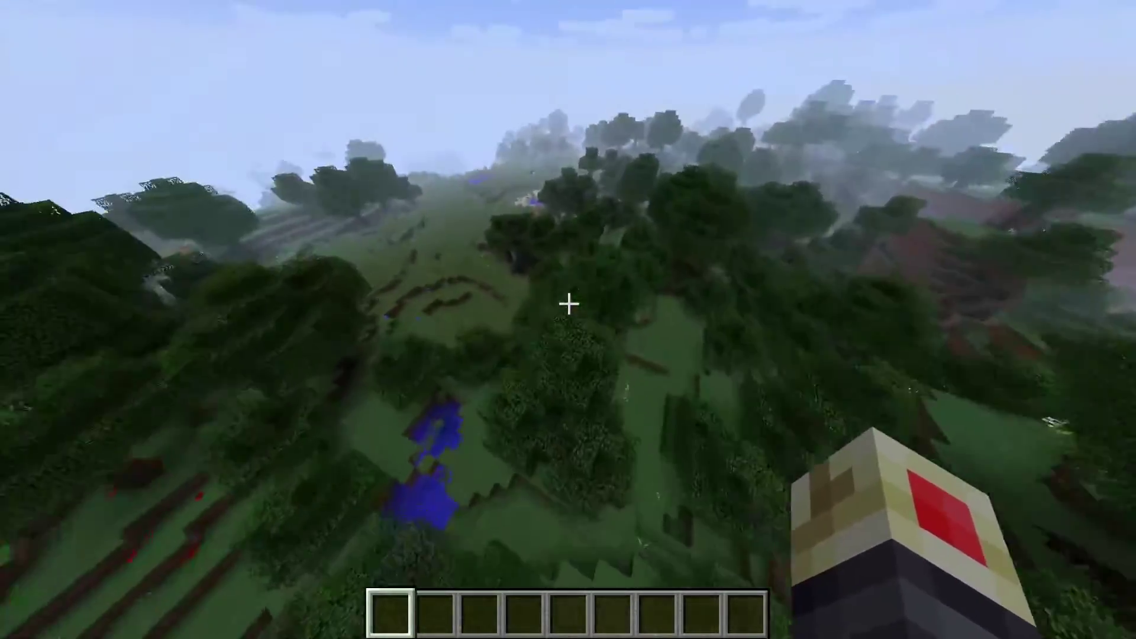
{"action": "key", "text": "w"}
{"action": "key", "text": "w"}
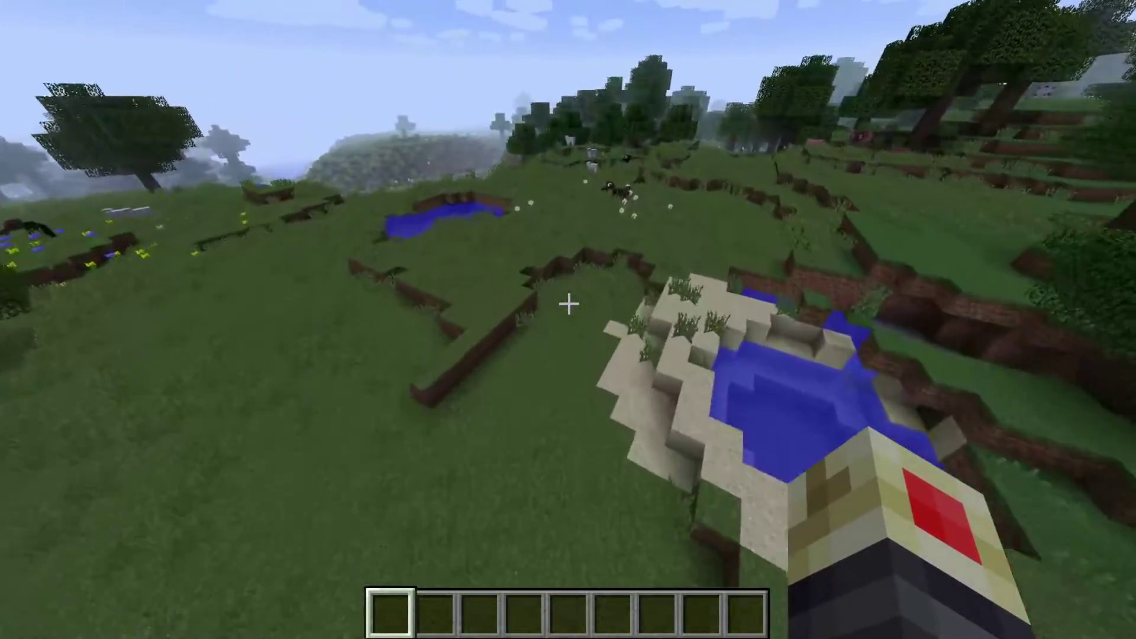
{"action": "key", "text": "w"}
{"action": "key", "text": "w"}
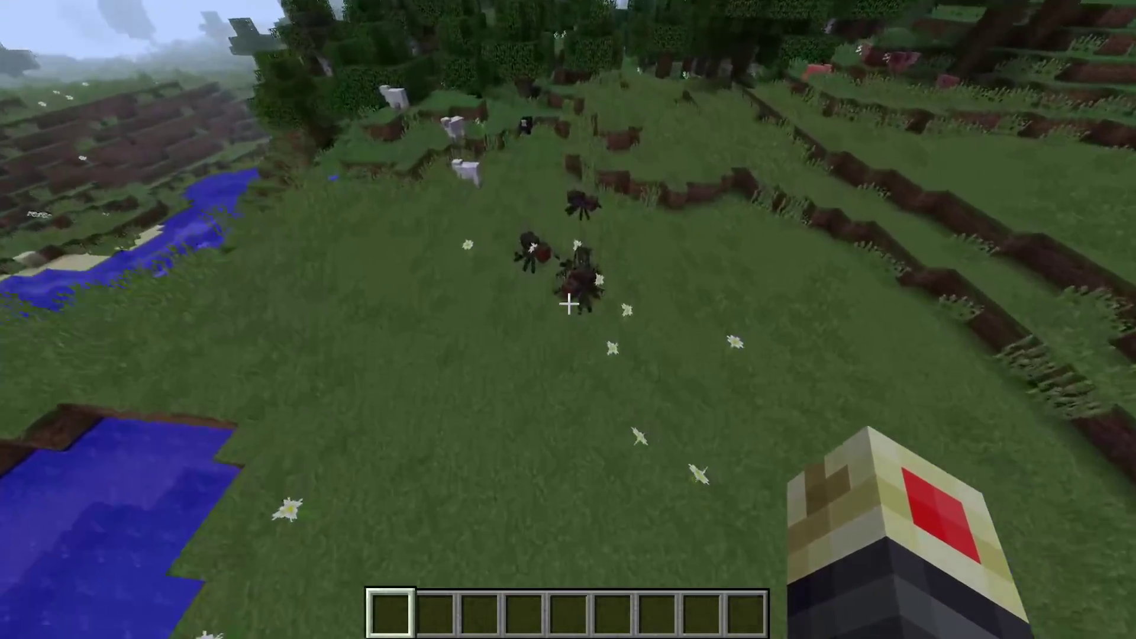
{"action": "key", "text": "w"}
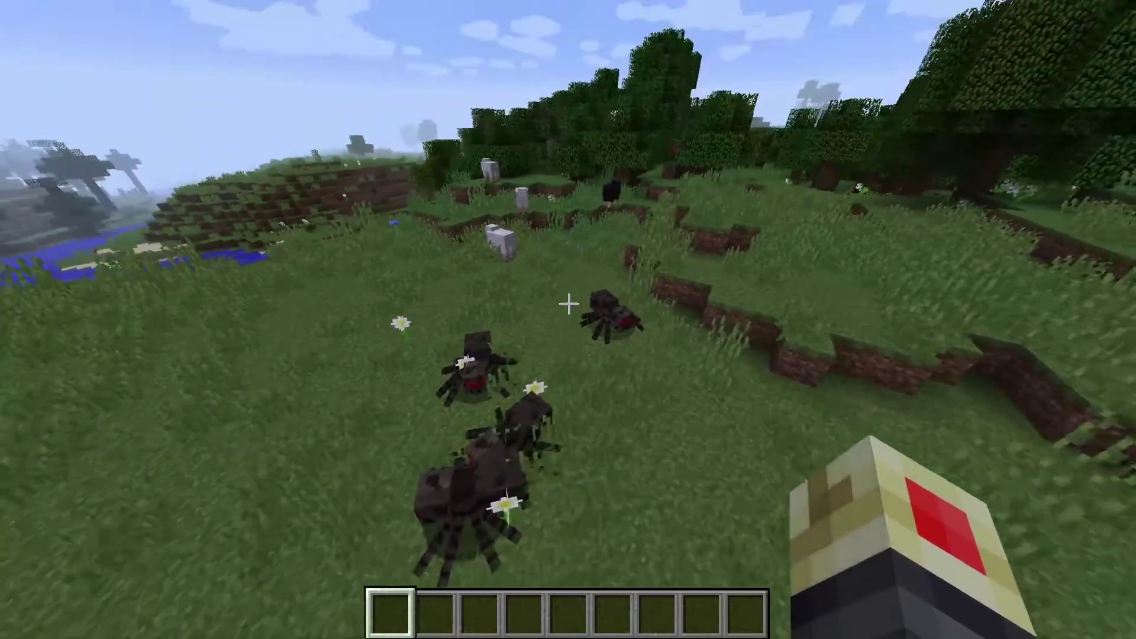